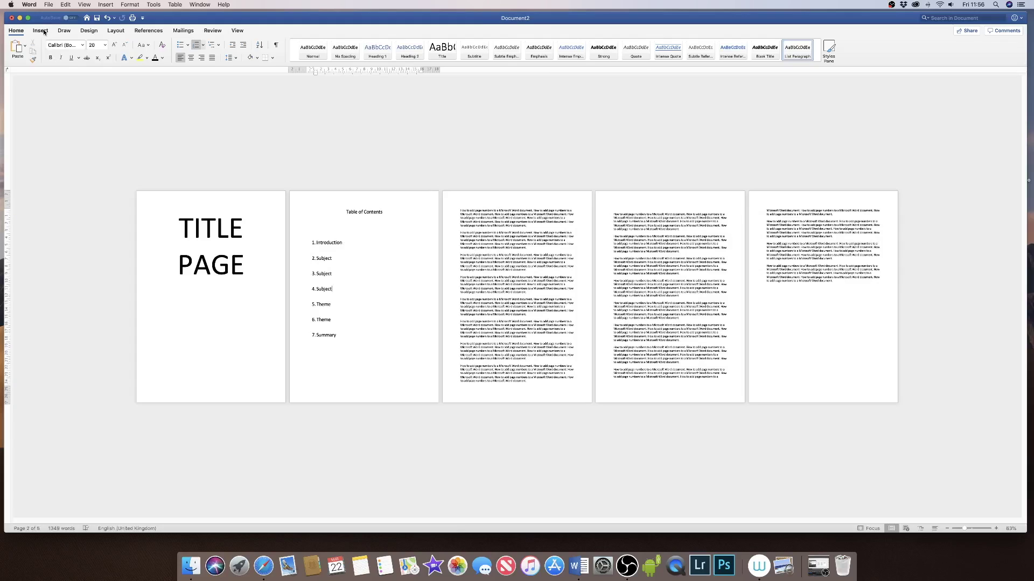
Insert page numbers at the Bottom of page (Footer) with Center alignment.
left_click(44, 32)
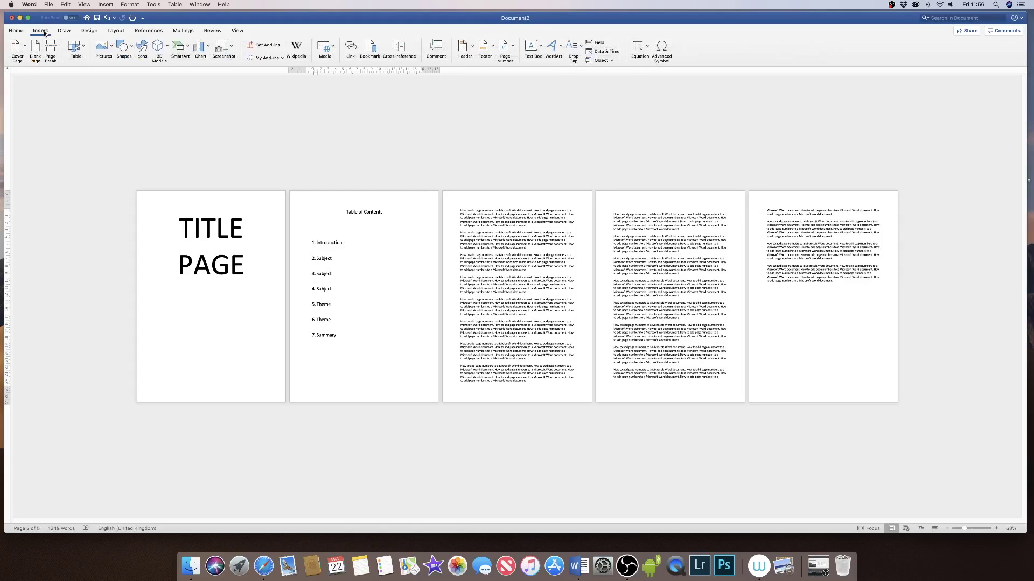
left_click(514, 52)
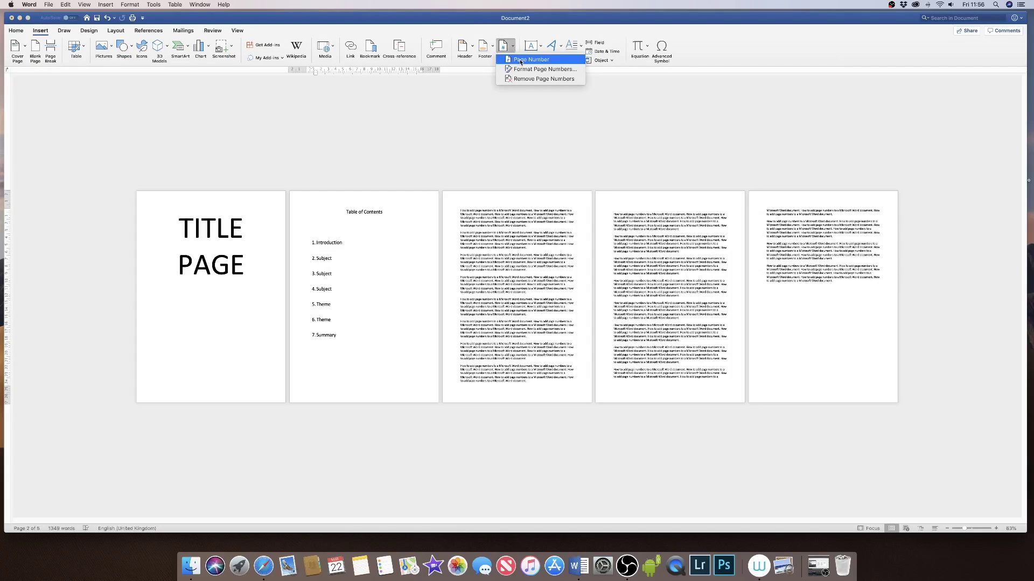
left_click(520, 60)
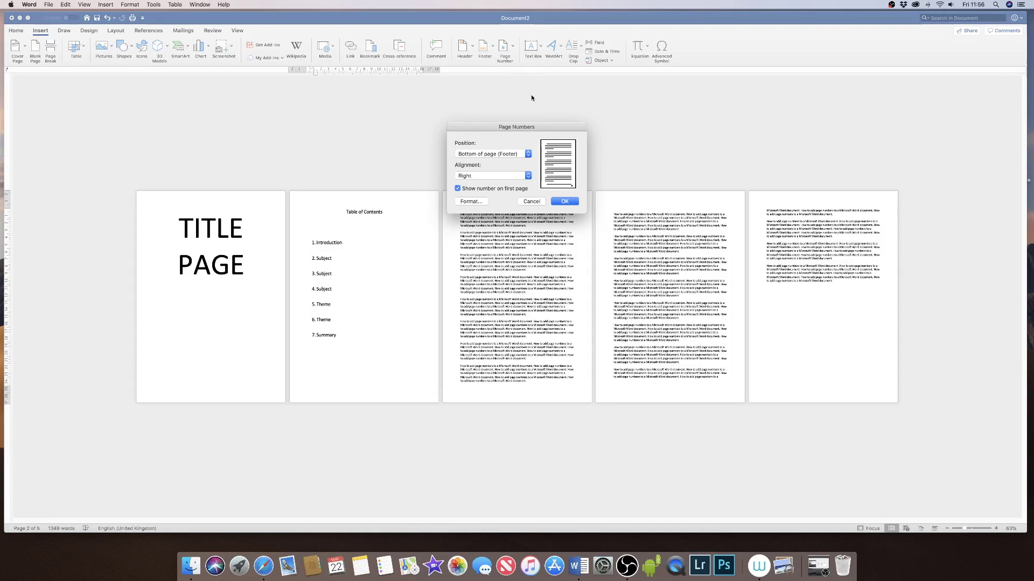
left_click_drag(549, 128, 536, 94)
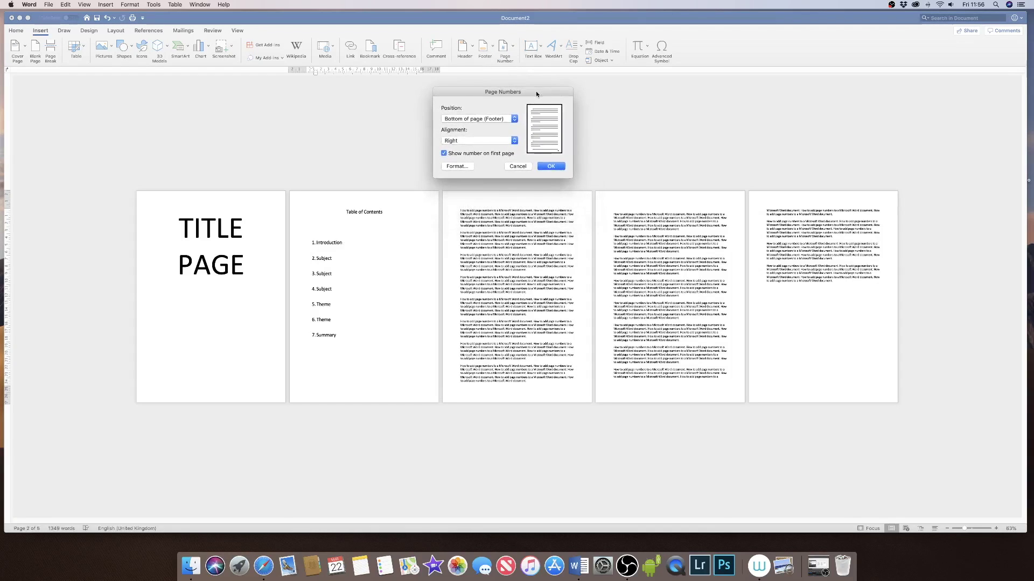
left_click(515, 118)
left_click(514, 119)
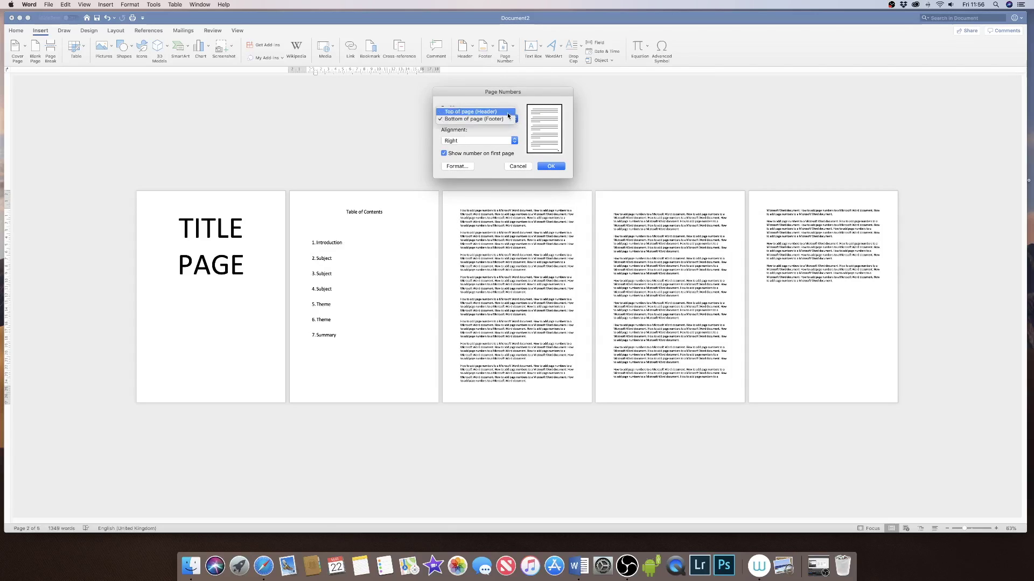
left_click(500, 120)
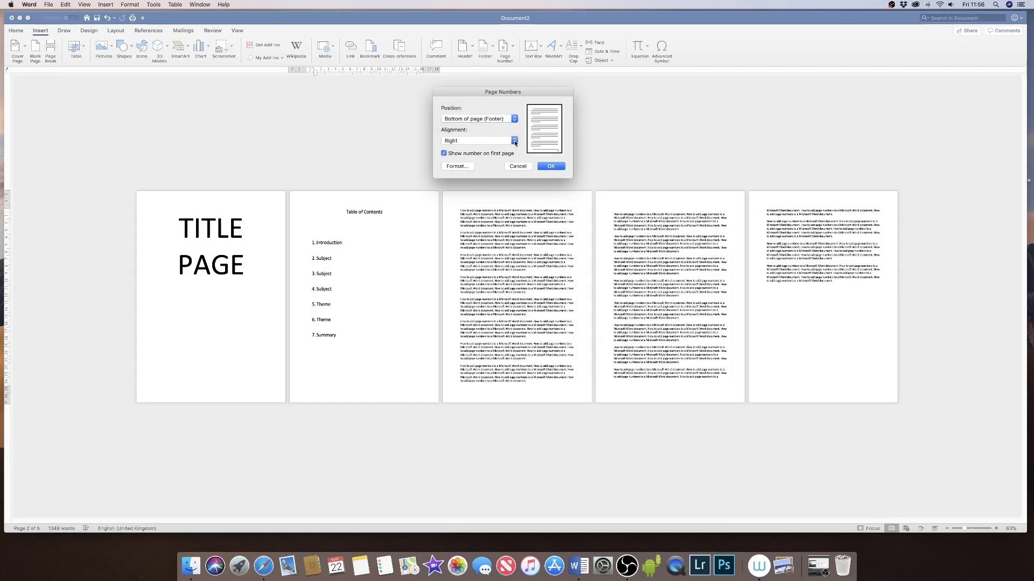
left_click(515, 142)
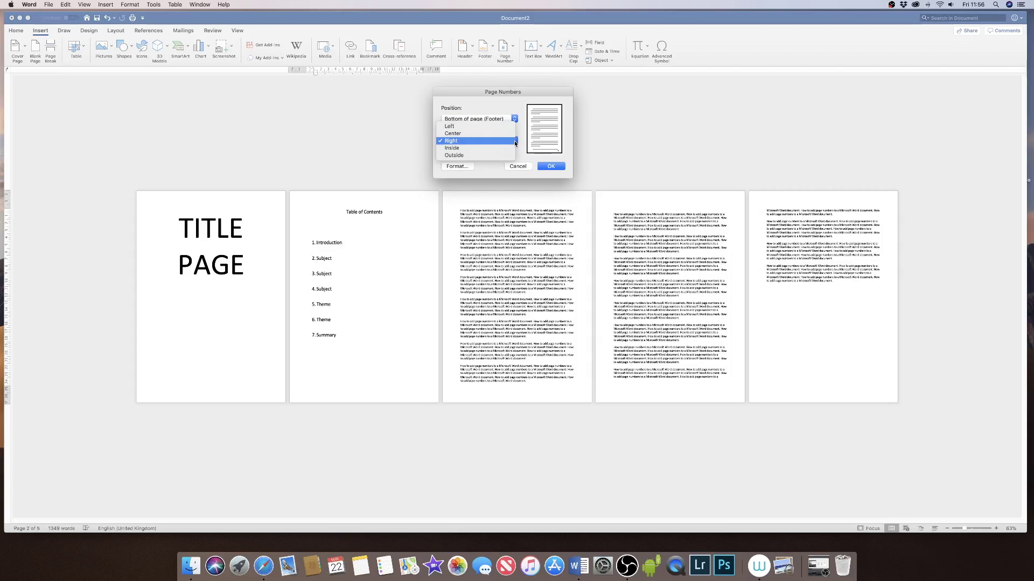
left_click(487, 135)
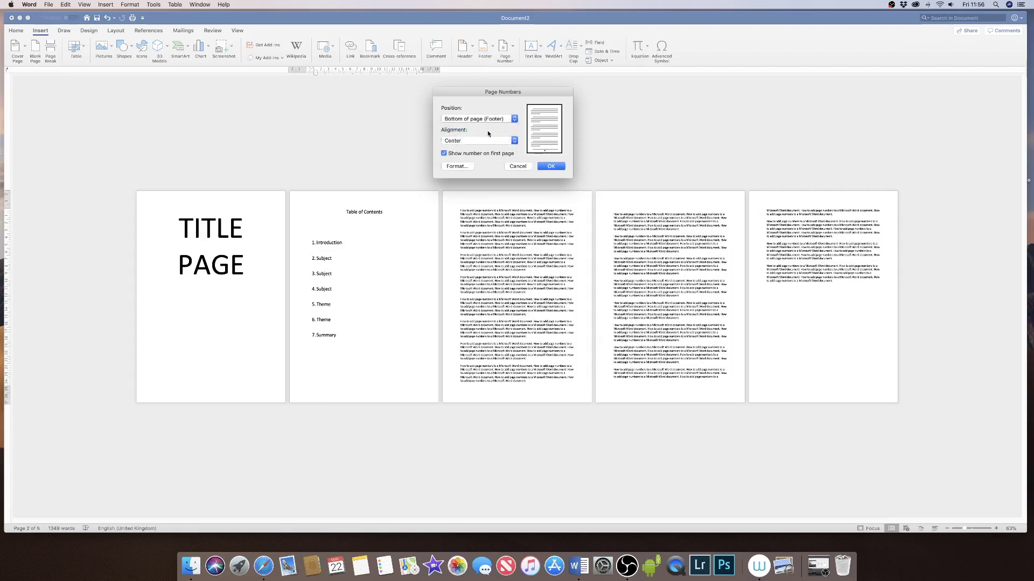
left_click(550, 167)
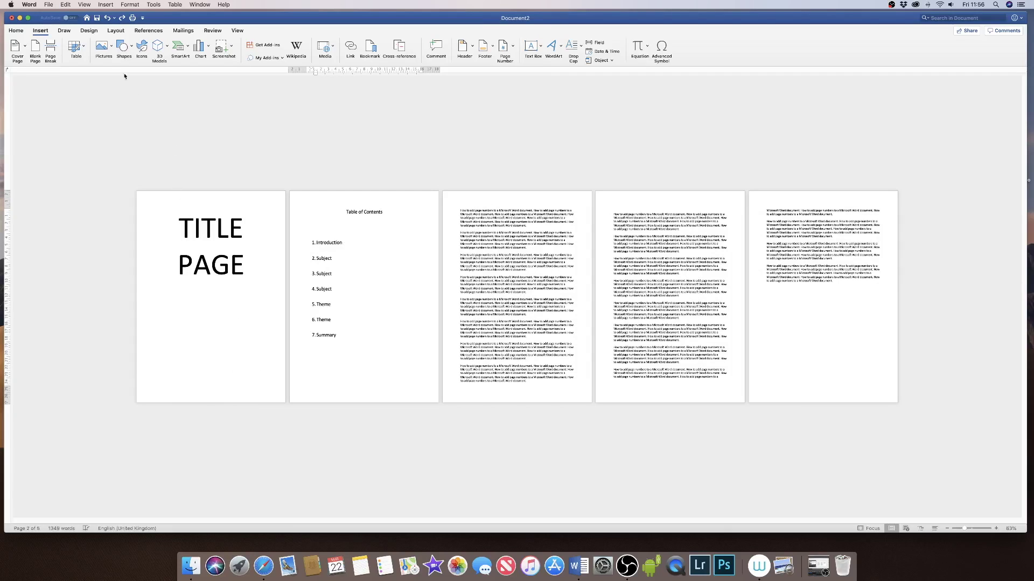
Uncheck Show number on first page in Page Numbers and apply.
left_click(513, 47)
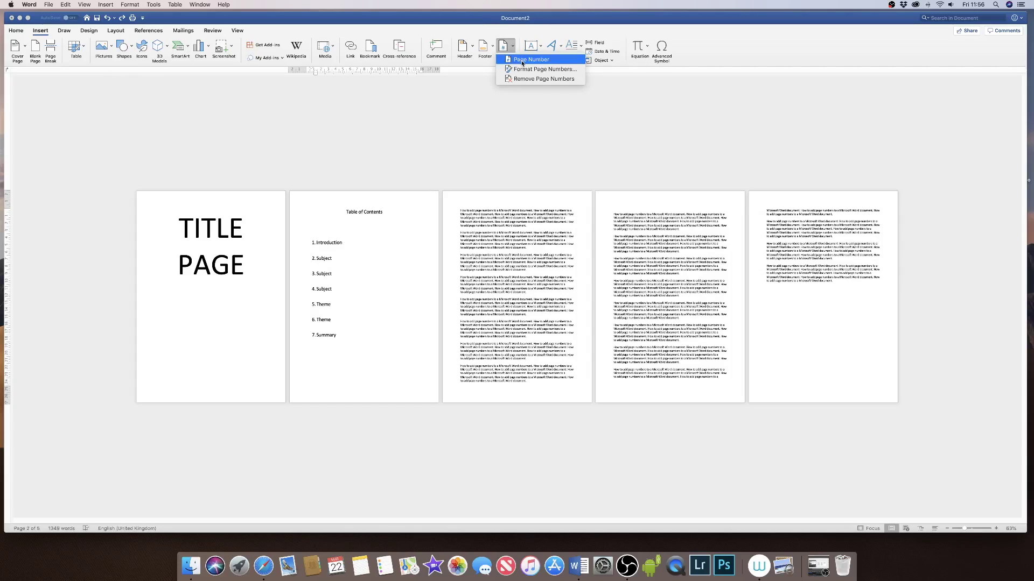
left_click(522, 61)
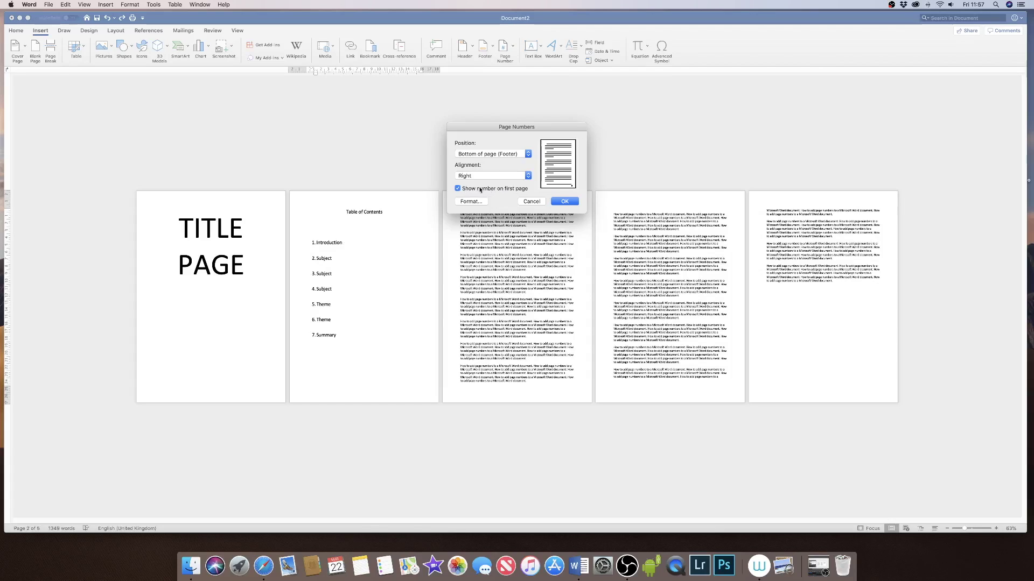
left_click(458, 189)
left_click(563, 202)
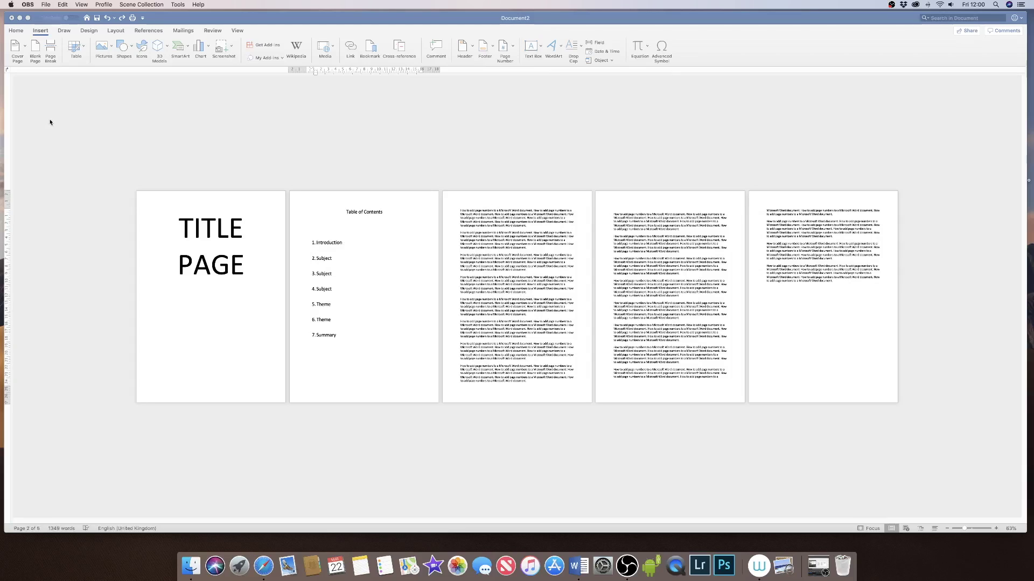
Hide the first-page number and set the page number format to start at 0.
left_click(43, 31)
left_click(43, 31)
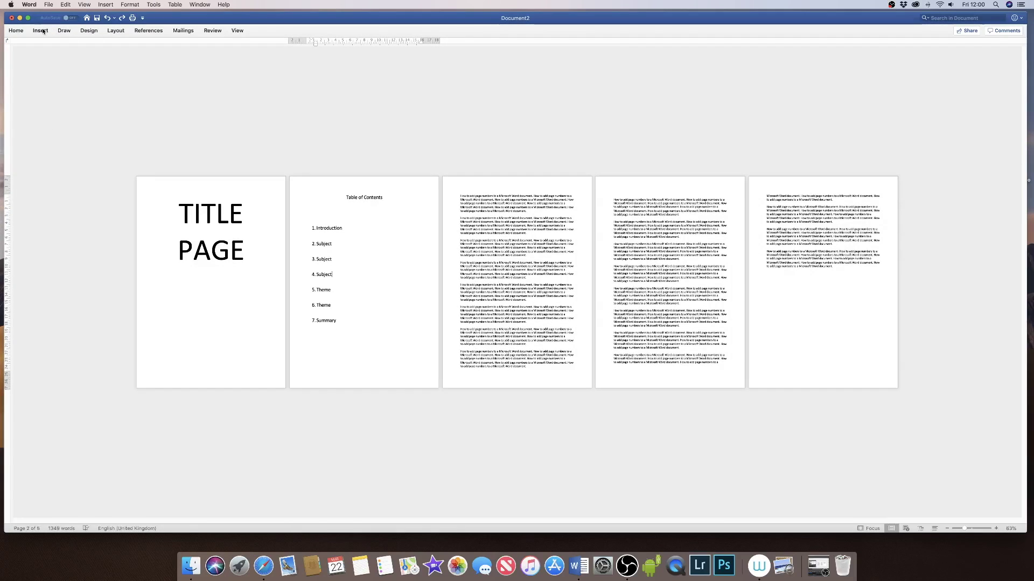
left_click(44, 31)
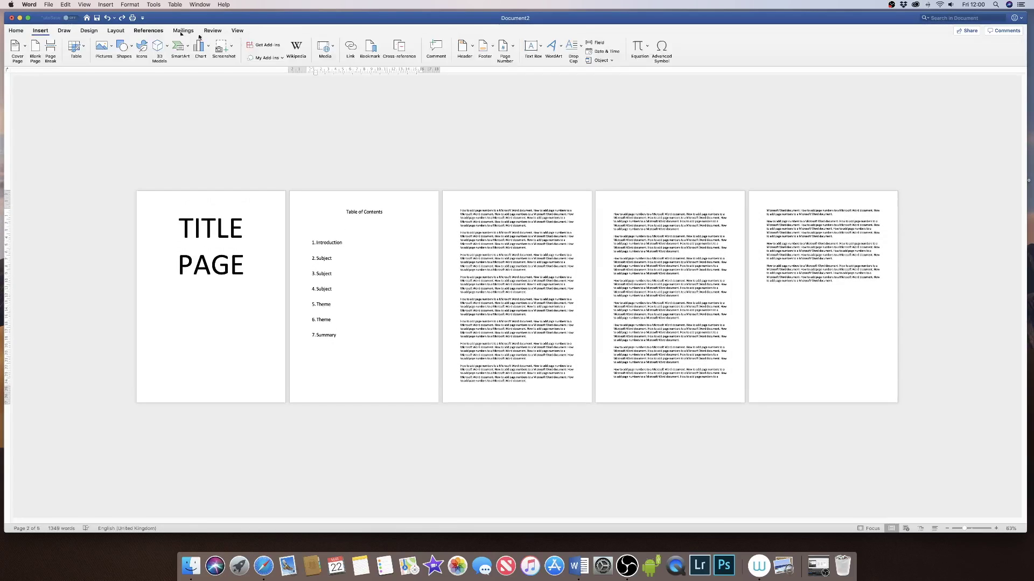
left_click(504, 49)
left_click(520, 60)
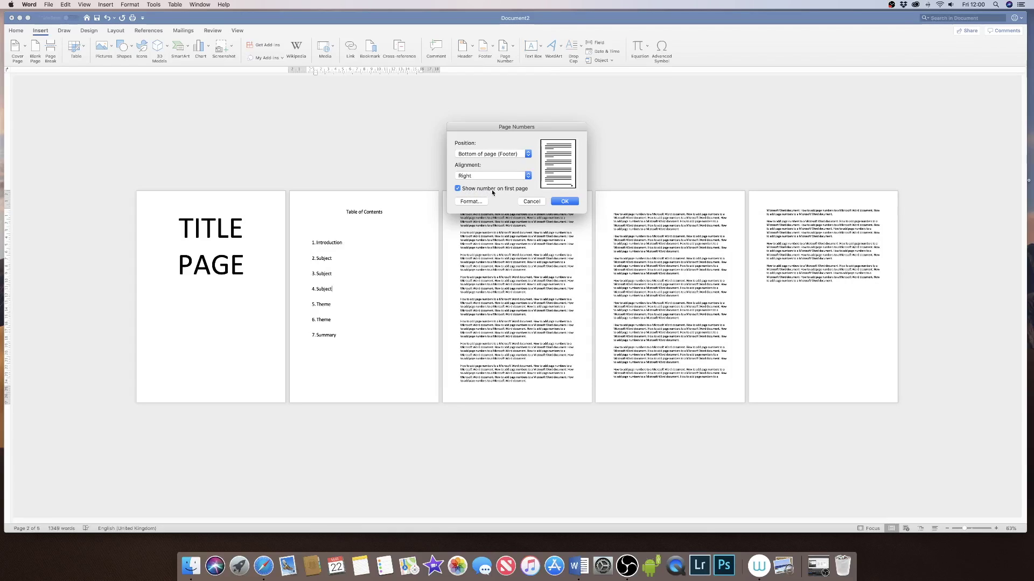
left_click(458, 189)
left_click(471, 202)
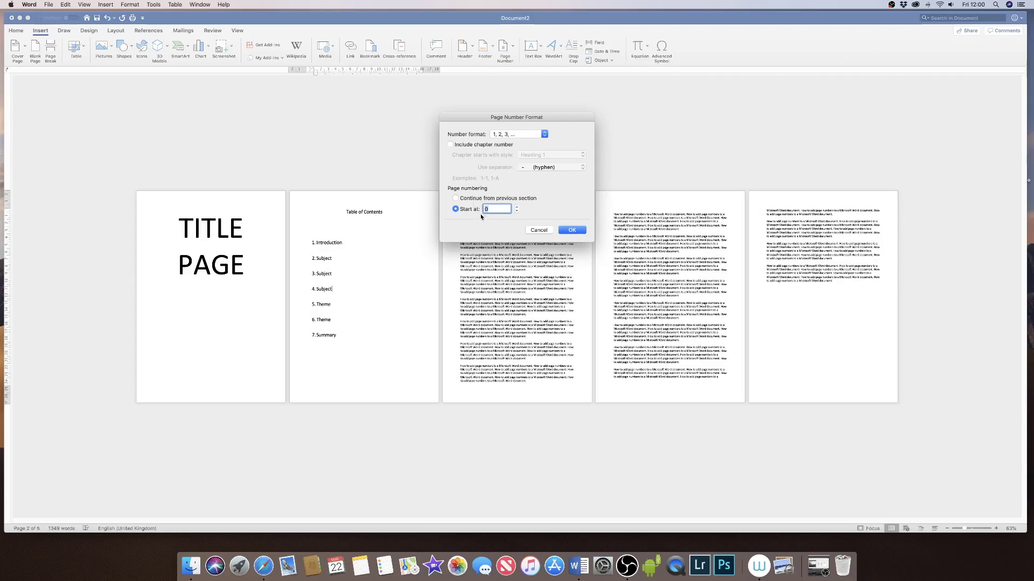
left_click(485, 209)
left_click(575, 235)
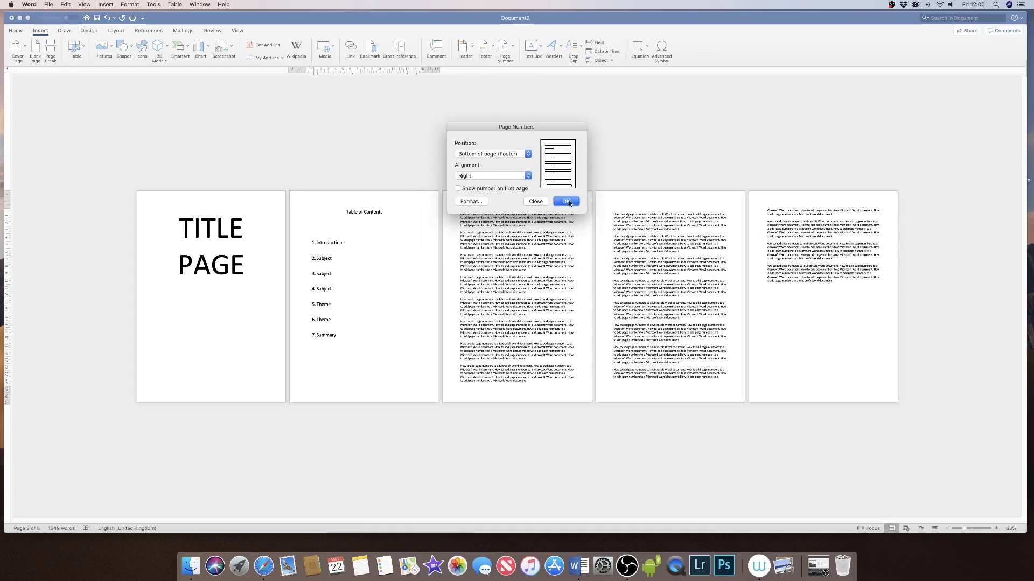
left_click(569, 202)
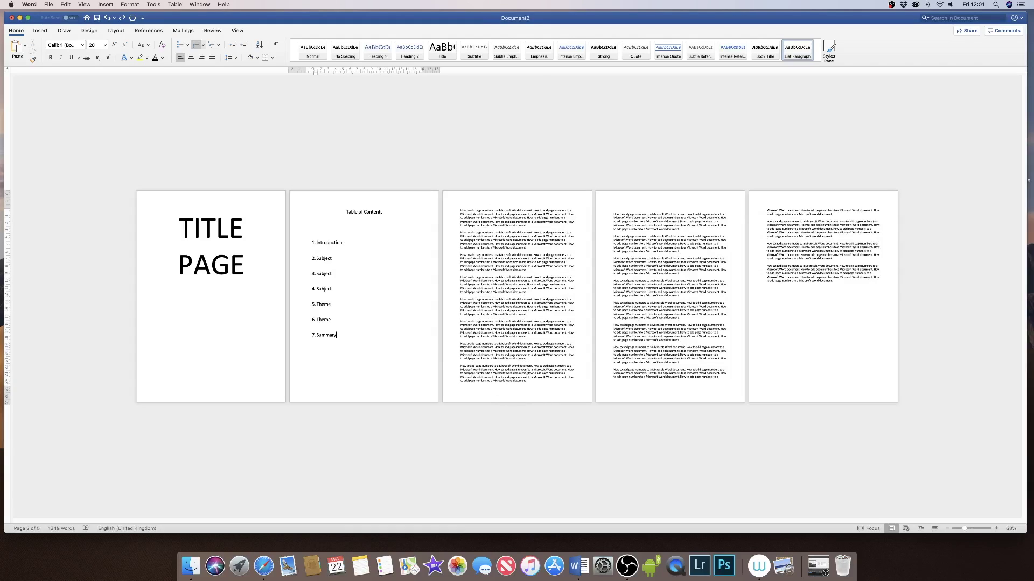
Put the cursor at the end of the '7. Summary' line on the contents page.
left_click(344, 349, "shift")
left_click(345, 339)
left_click(534, 382)
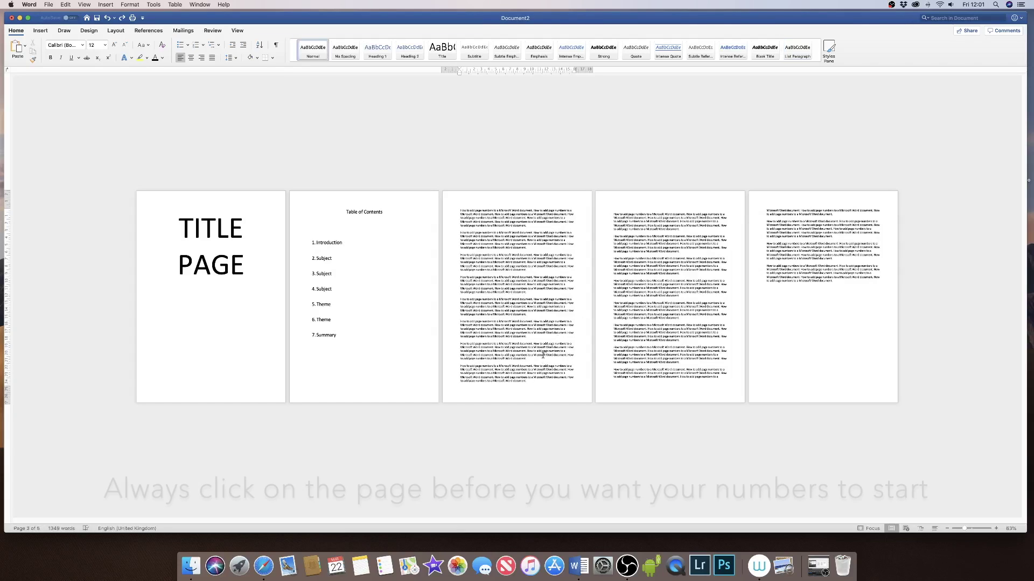
left_click(348, 340)
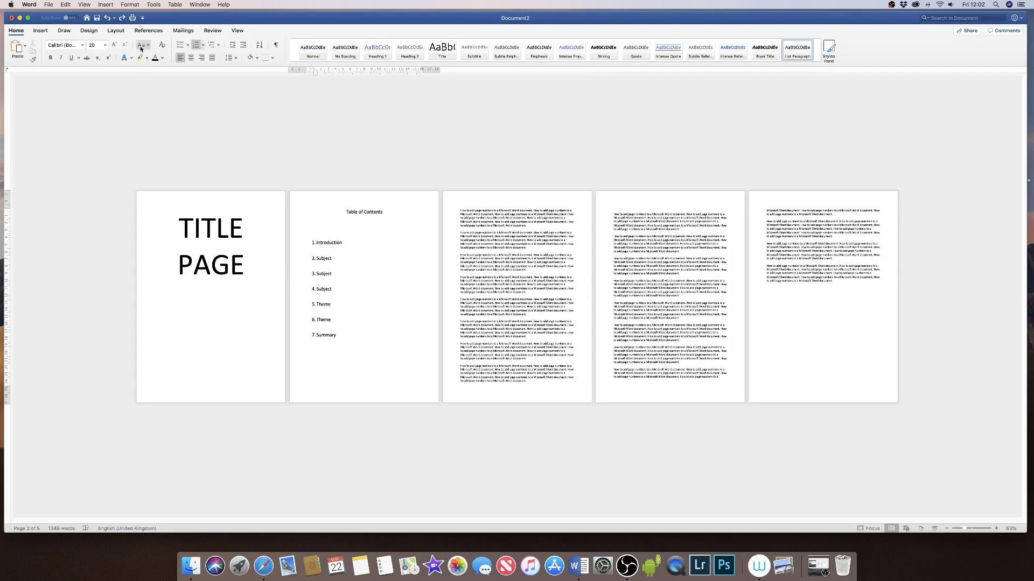
Insert a Next Page section break after the contents page.
left_click(116, 31)
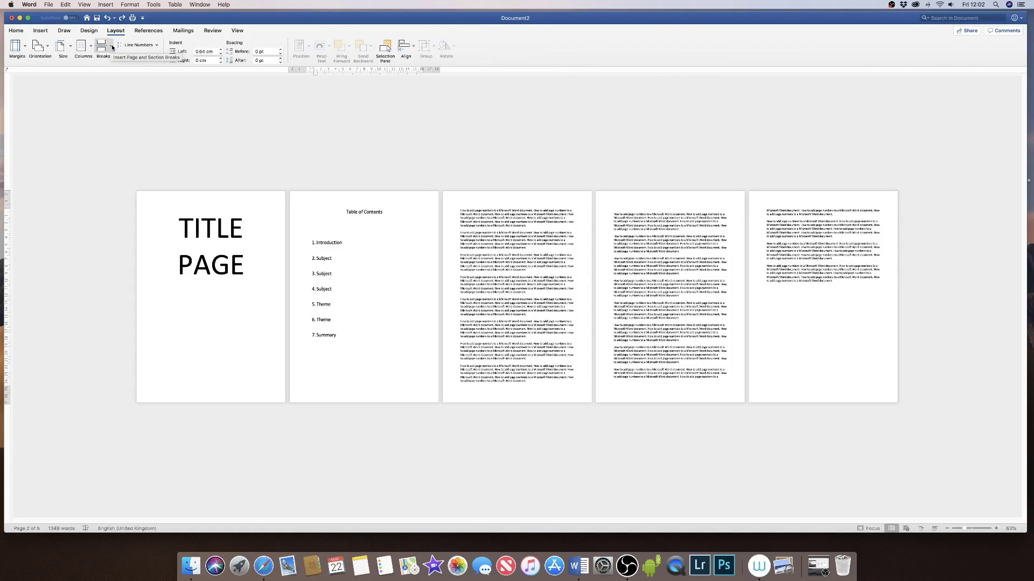
left_click(112, 48)
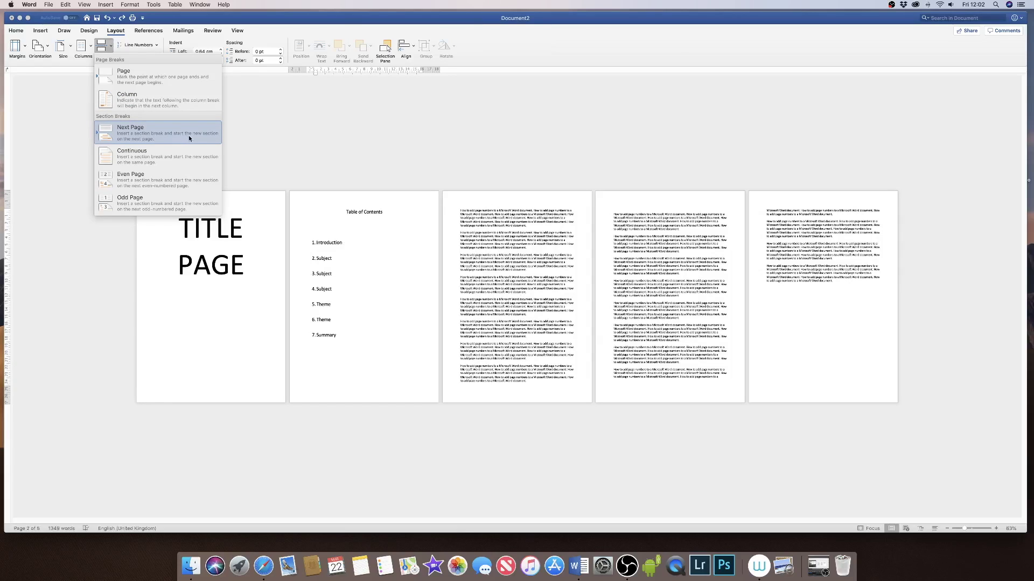
left_click(138, 134)
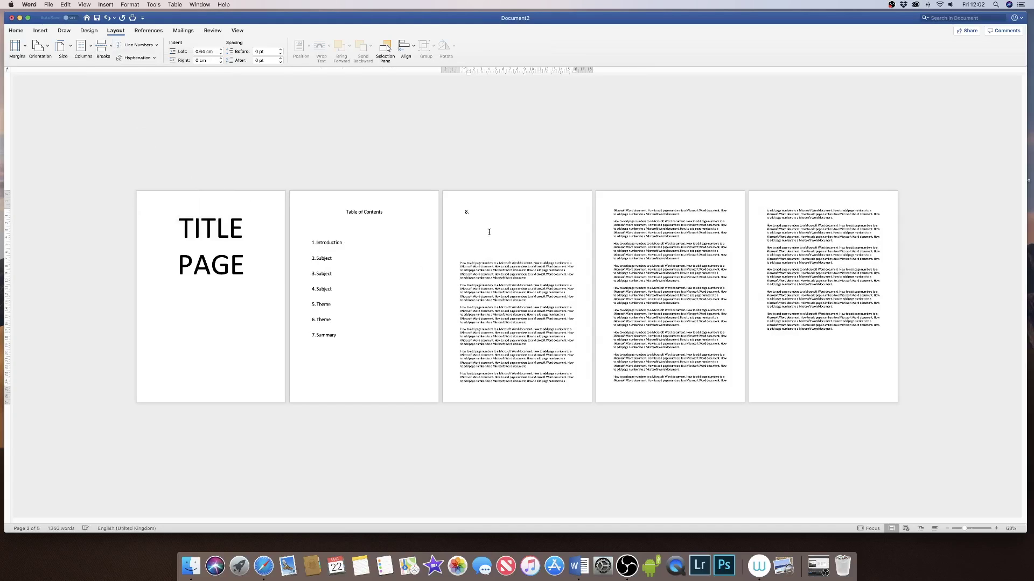
Delete the stray '8.' and empty lines so page 3's text starts at the top.
key("BackSpace")
left_click(467, 255)
key("BackSpace")
key("BackSpace")
key("BackSpace")
key("BackSpace")
key("BackSpace")
key("BackSpace")
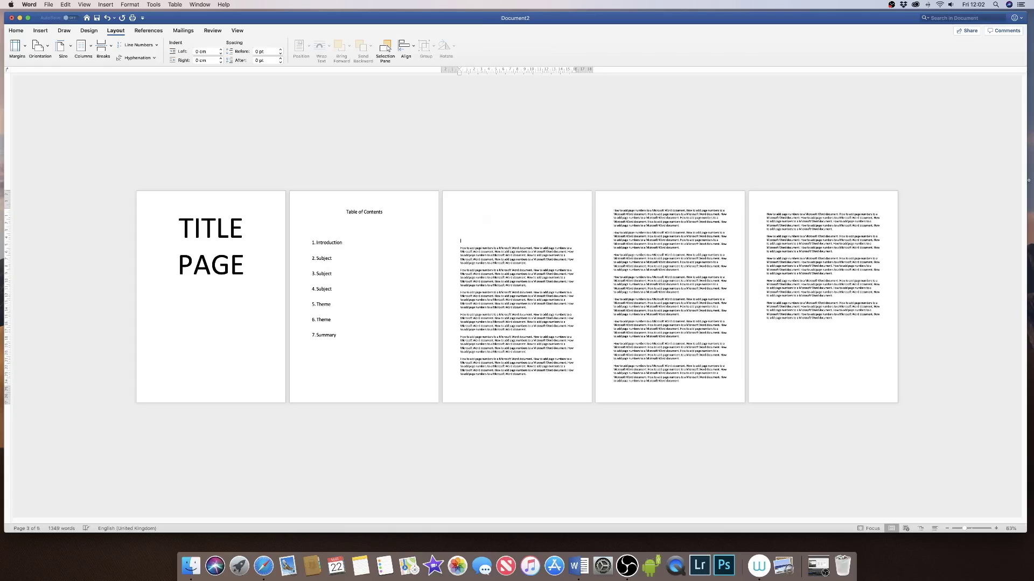
key("BackSpace")
key("BackSpace")
key("BackSpace")
key("BackSpace")
key("BackSpace")
key("BackSpace")
left_click(461, 218)
key("super+z")
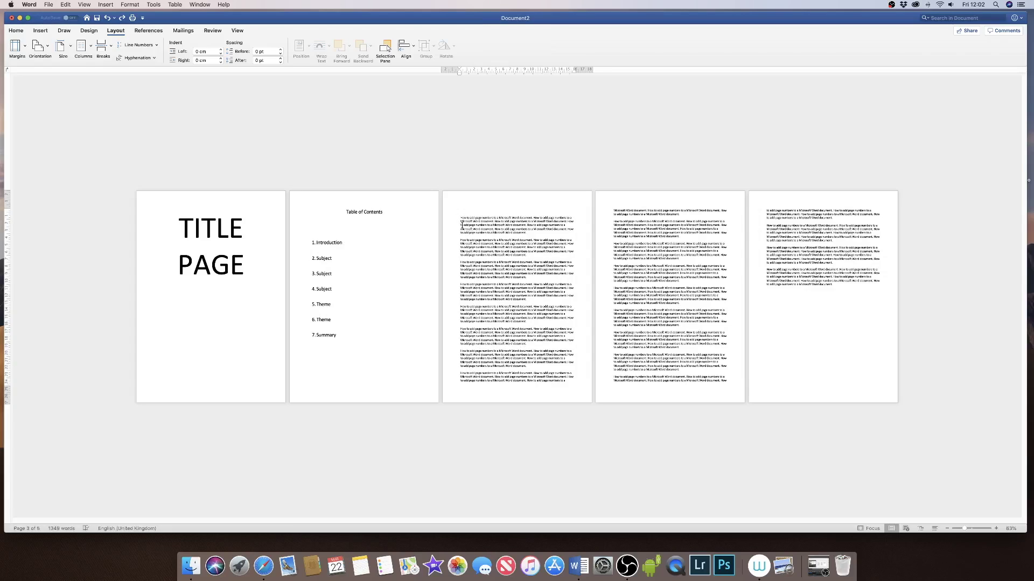
key("BackSpace")
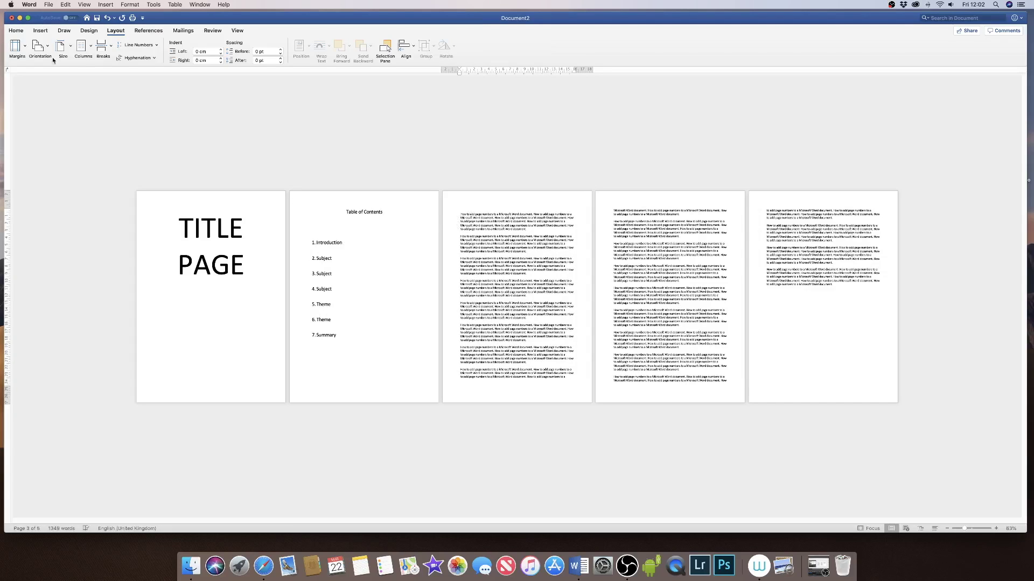
left_click(16, 31)
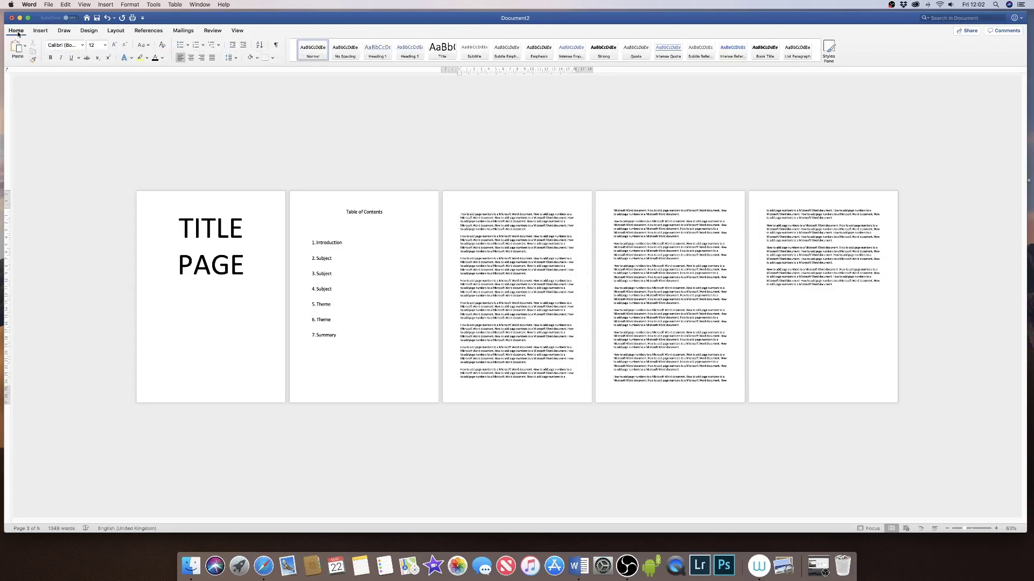
left_click(276, 46)
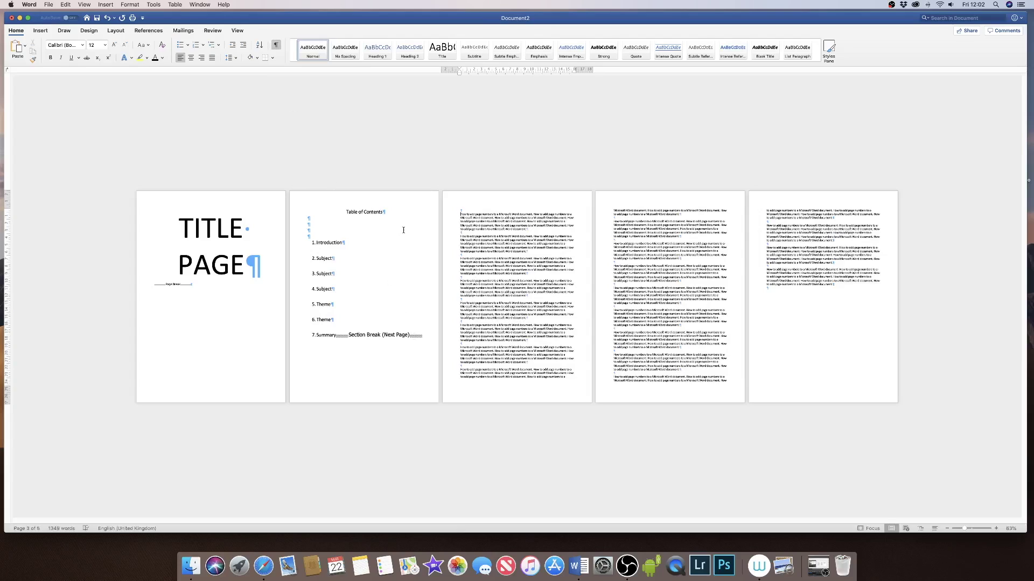
left_click(276, 46)
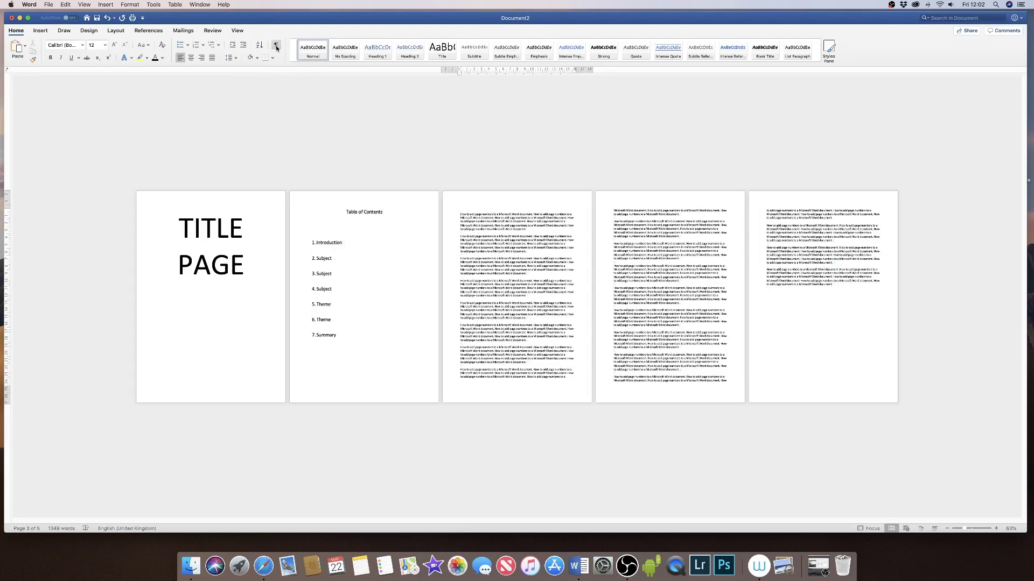
Open footer editing from page 2 and move into page 3's Section 2 footer.
double_click(346, 395)
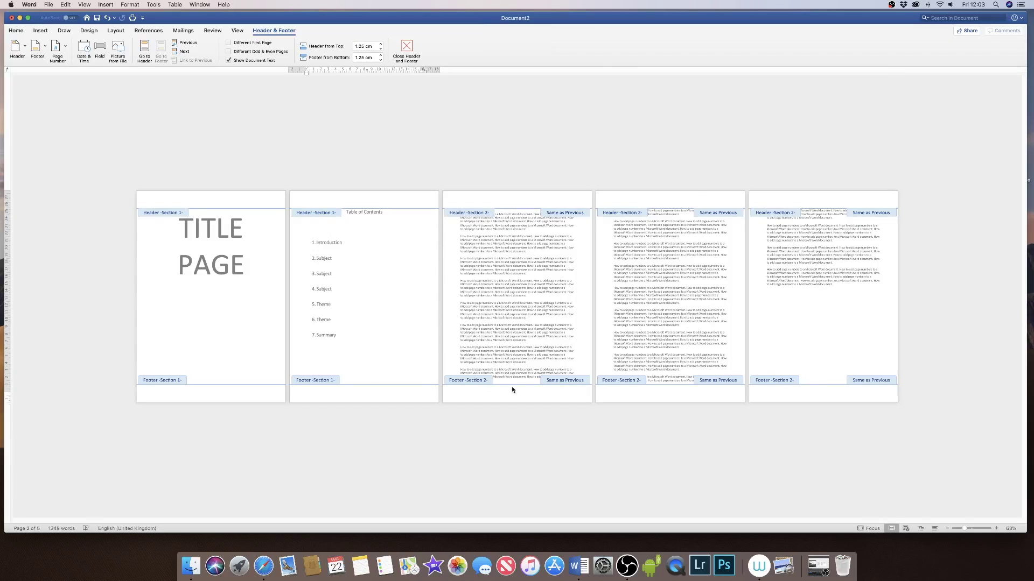
left_click(485, 401)
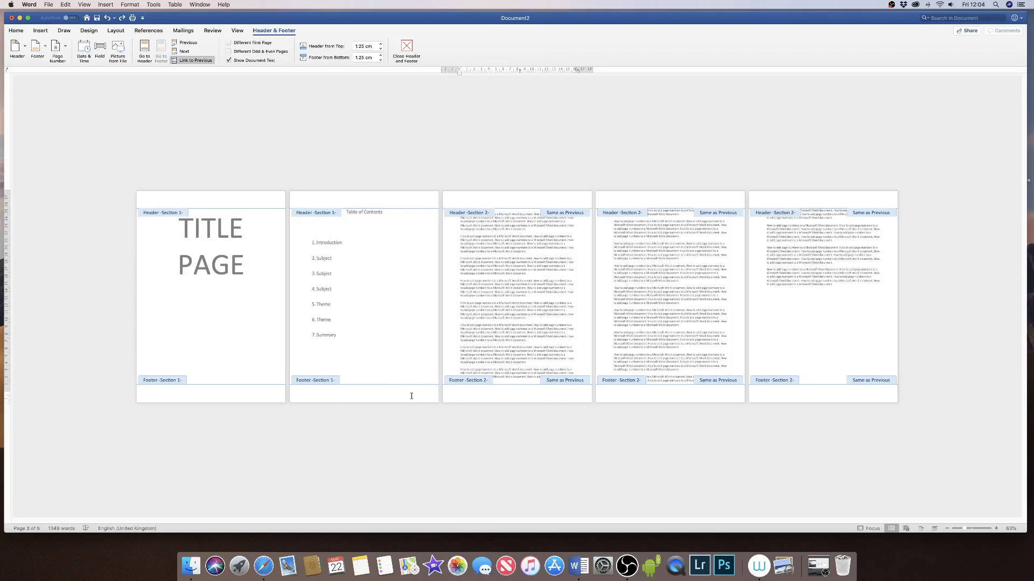
Turn off Link to Previous for the Section 2 footer and decline relinking.
left_click(174, 61)
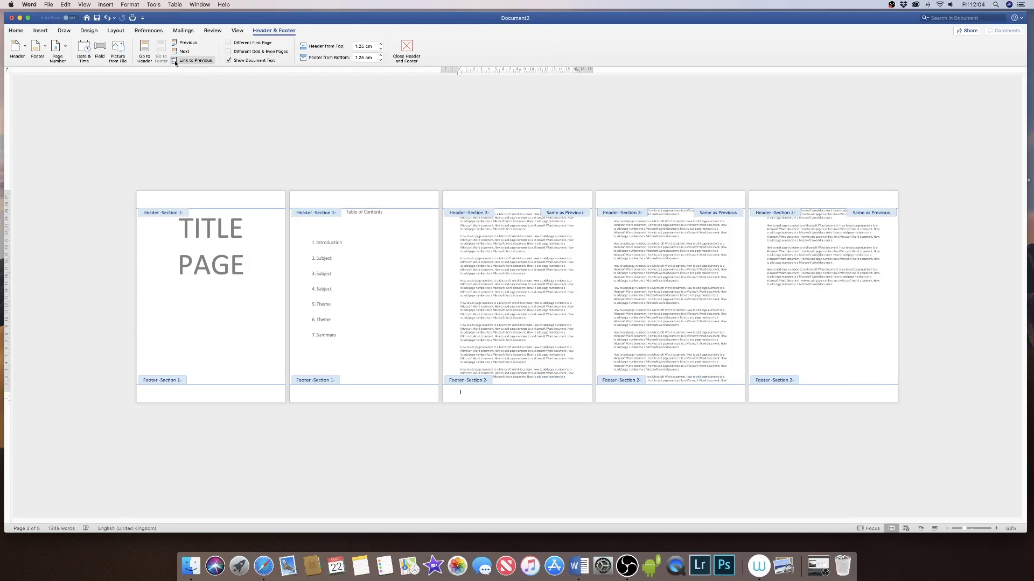
left_click(175, 61)
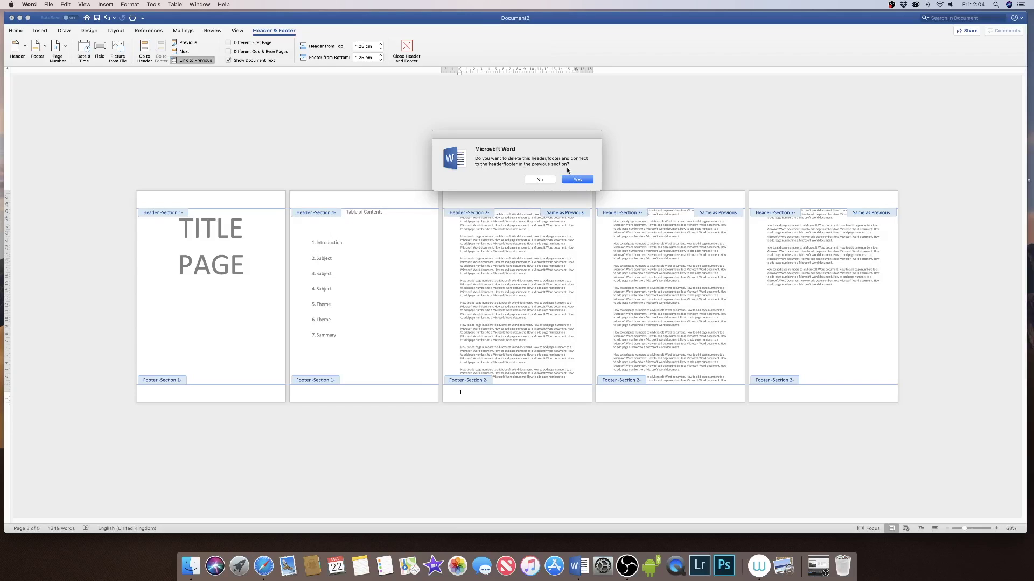
left_click(540, 180)
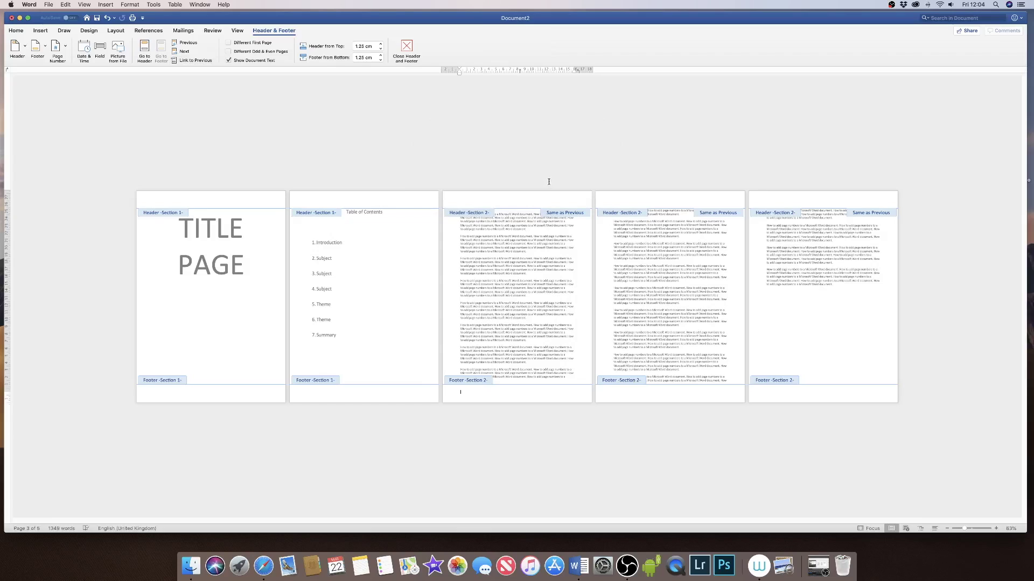
Insert centred page numbers in the Section 2 footer, then undo them.
left_click(55, 50)
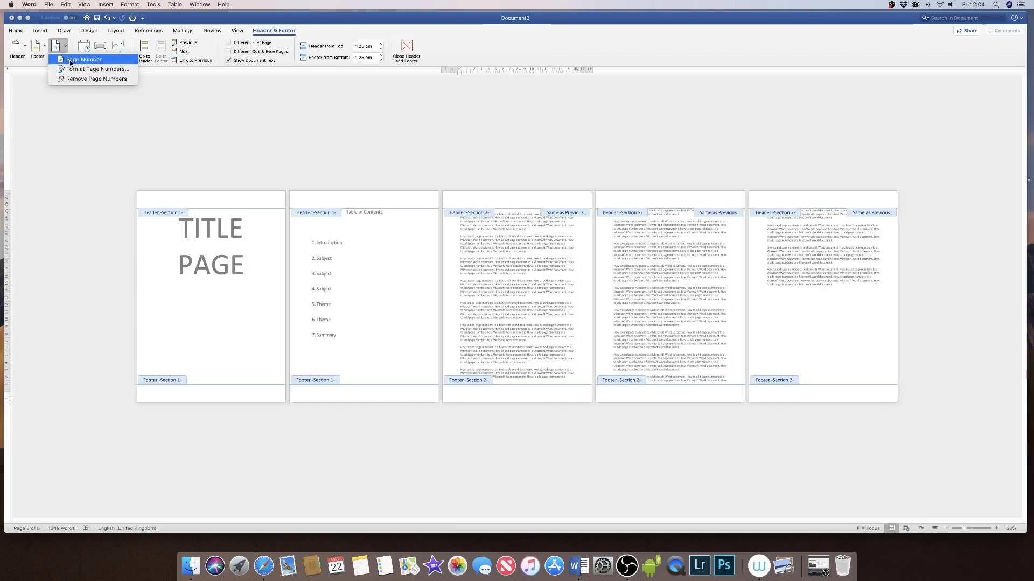
left_click(74, 60)
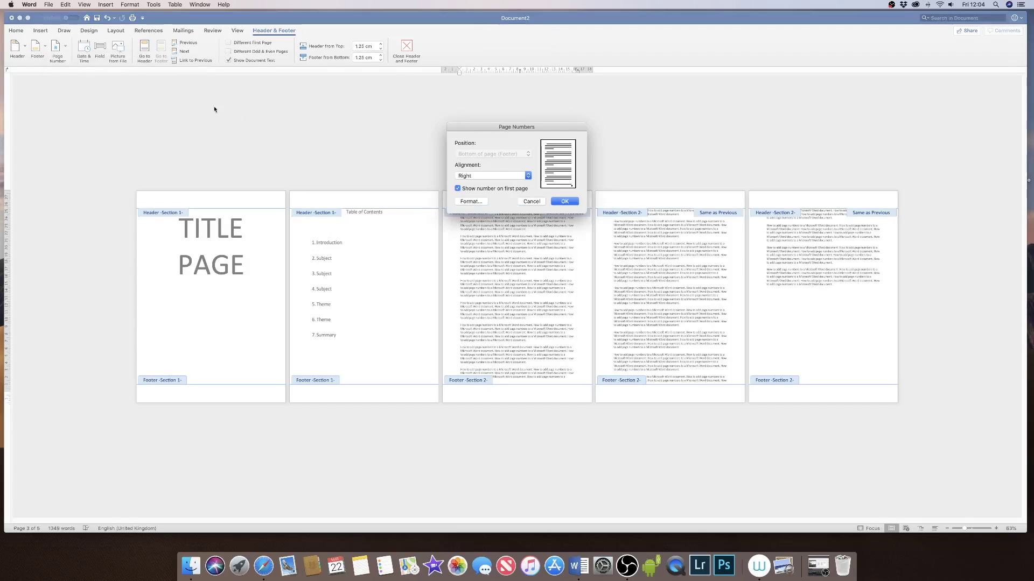
left_click(512, 176)
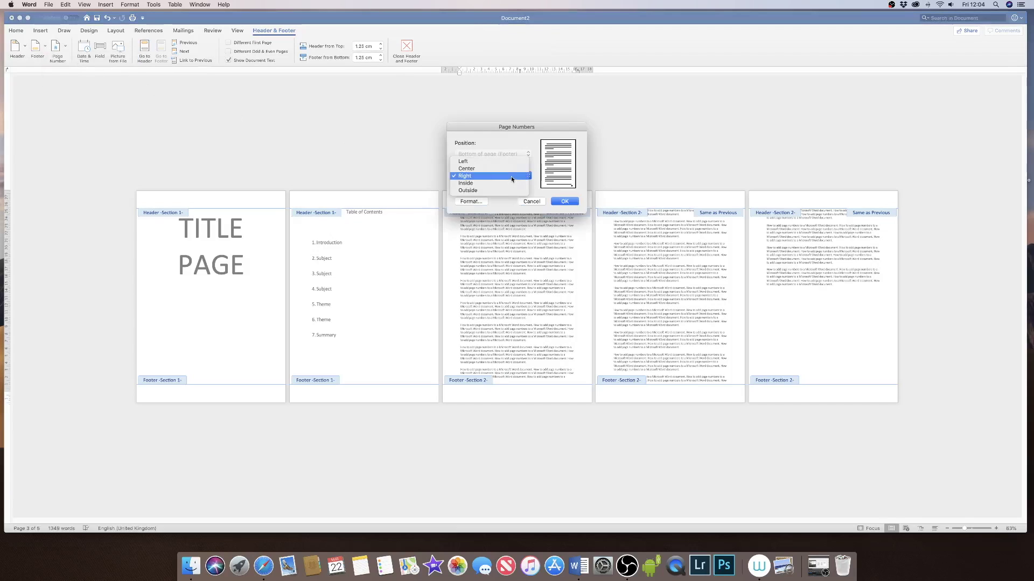
left_click(474, 169)
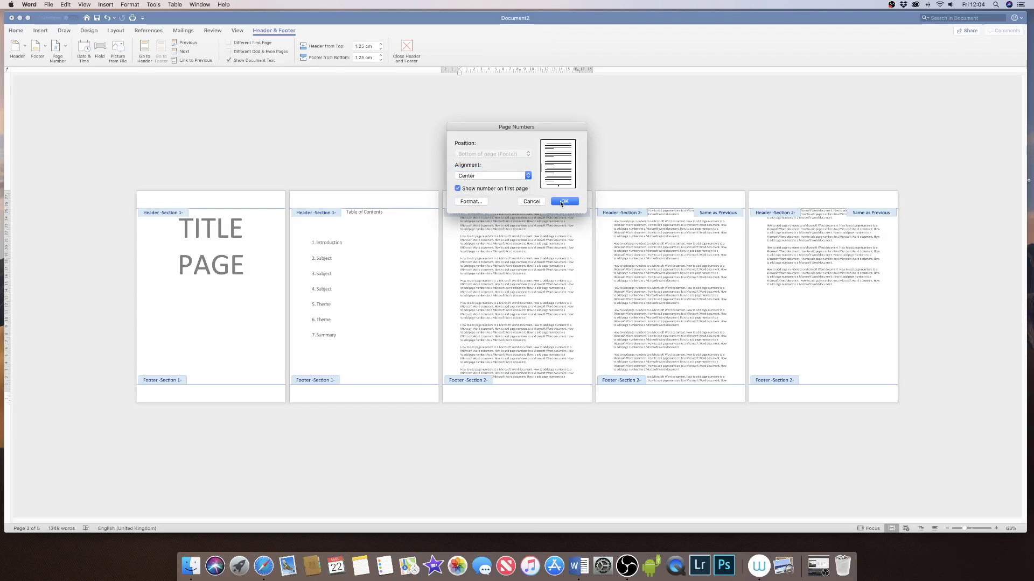
left_click(562, 202)
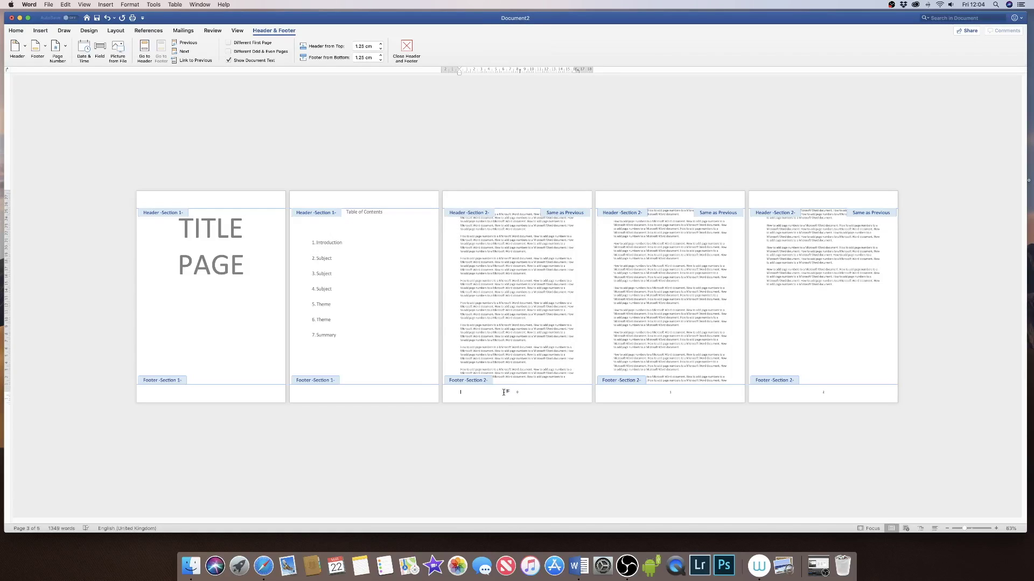
key("super+z")
Insert centred page numbers again with numbering set to start at 1.
left_click(57, 49)
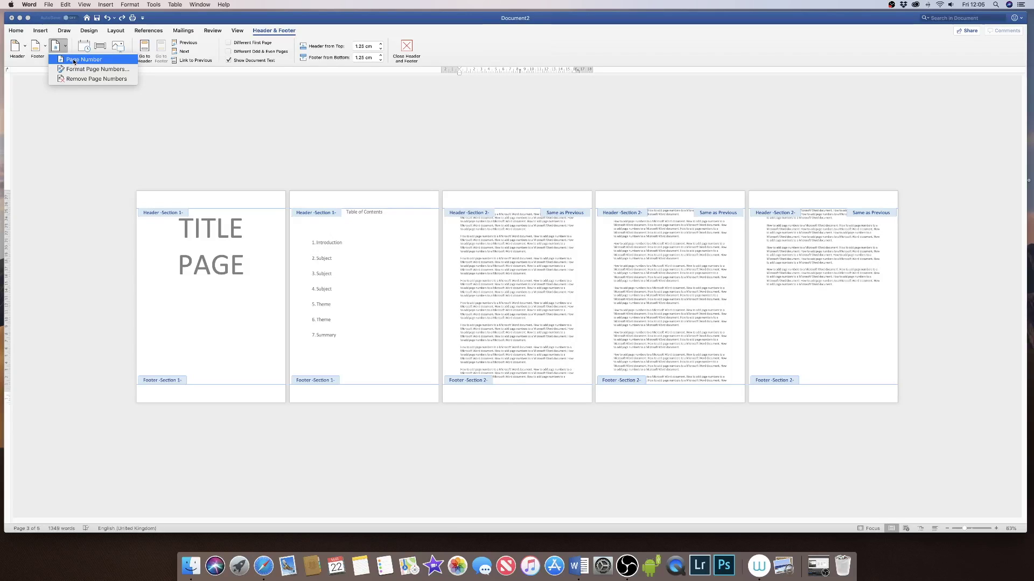
left_click(67, 58)
left_click(481, 173)
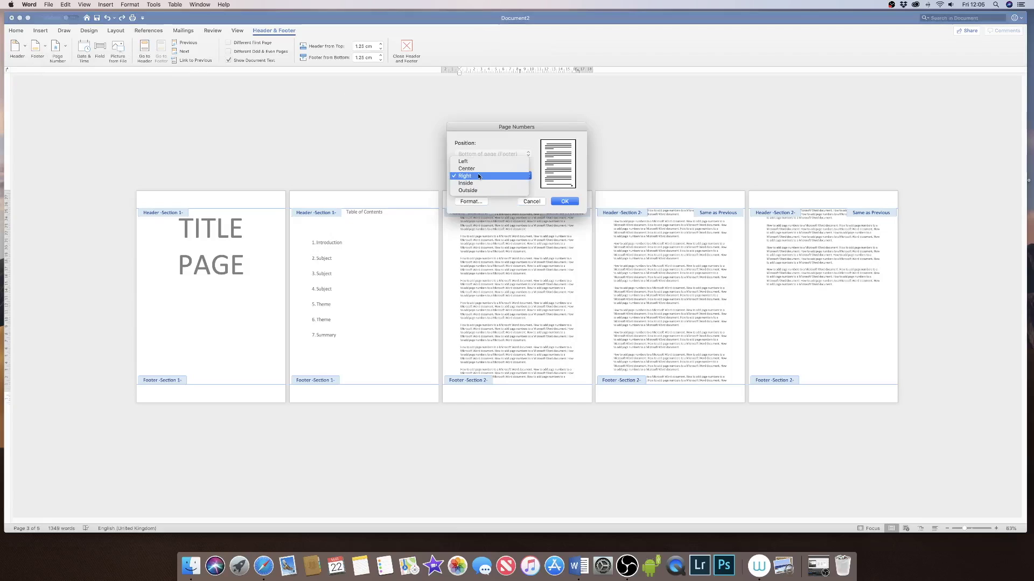
left_click(477, 172)
left_click(470, 201)
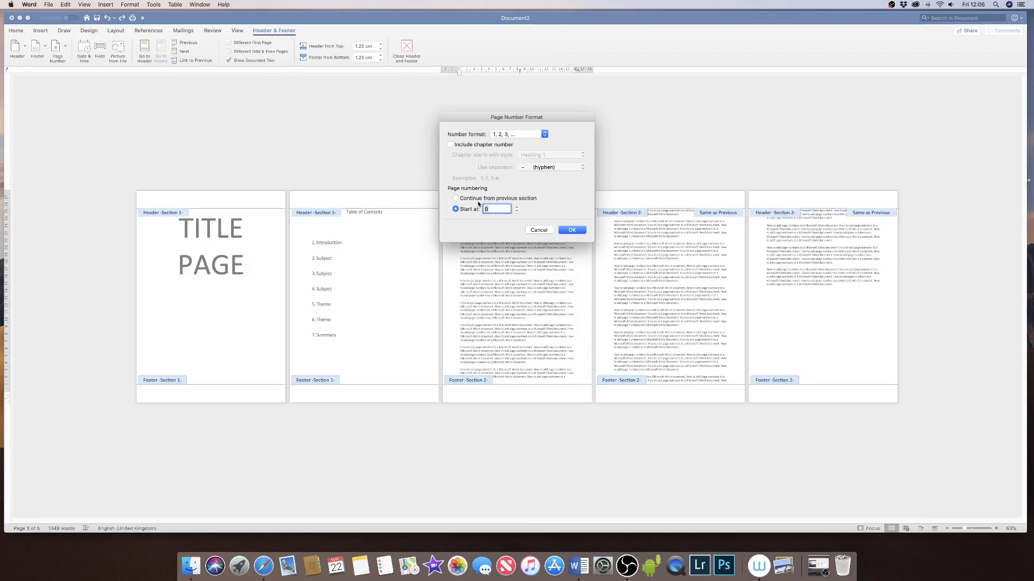
type("1")
left_click(572, 231)
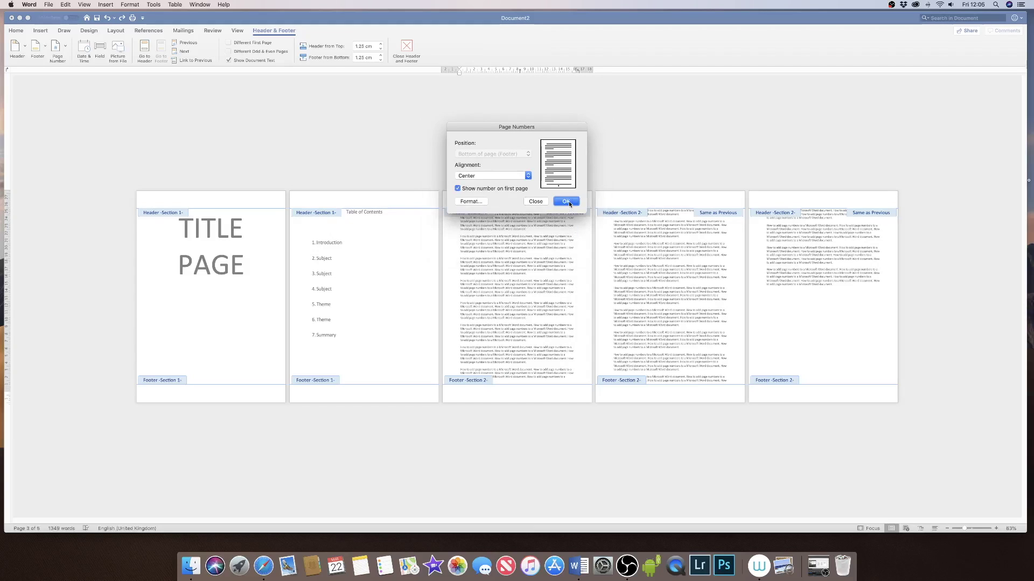
left_click(566, 202)
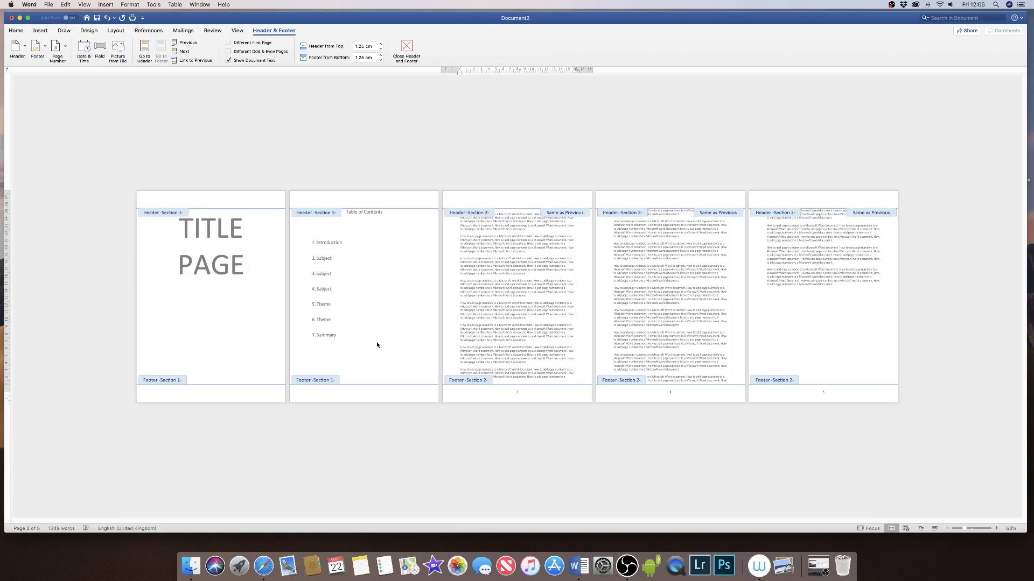
Close footer editing, reopen it to check the numbers, then close it again.
double_click(406, 314)
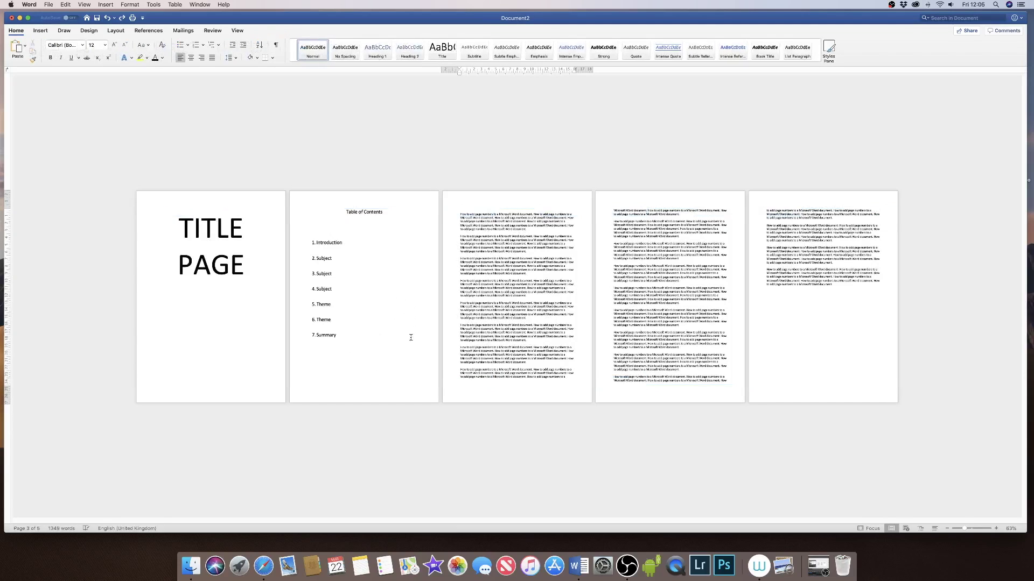
double_click(487, 397)
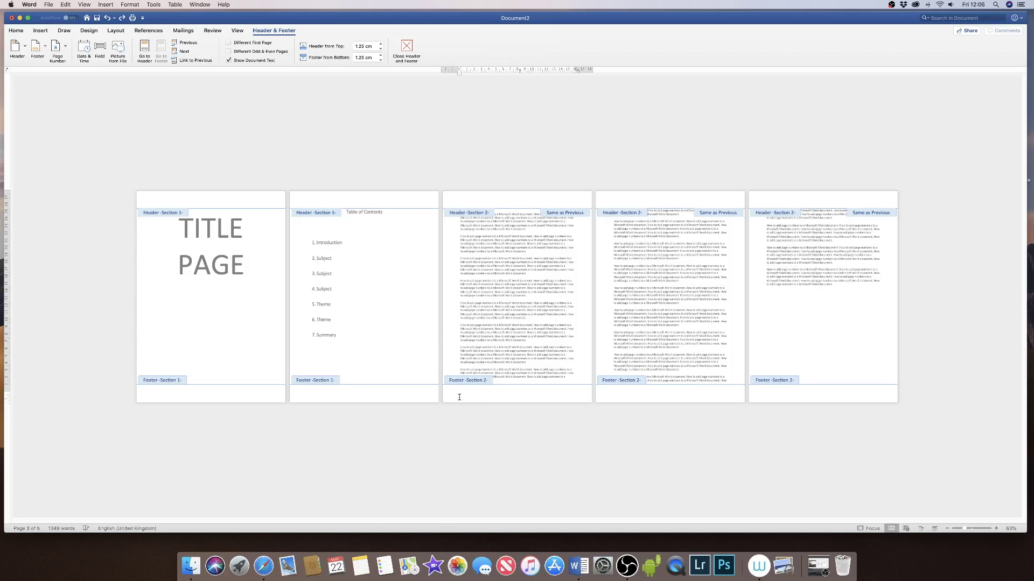
double_click(364, 316)
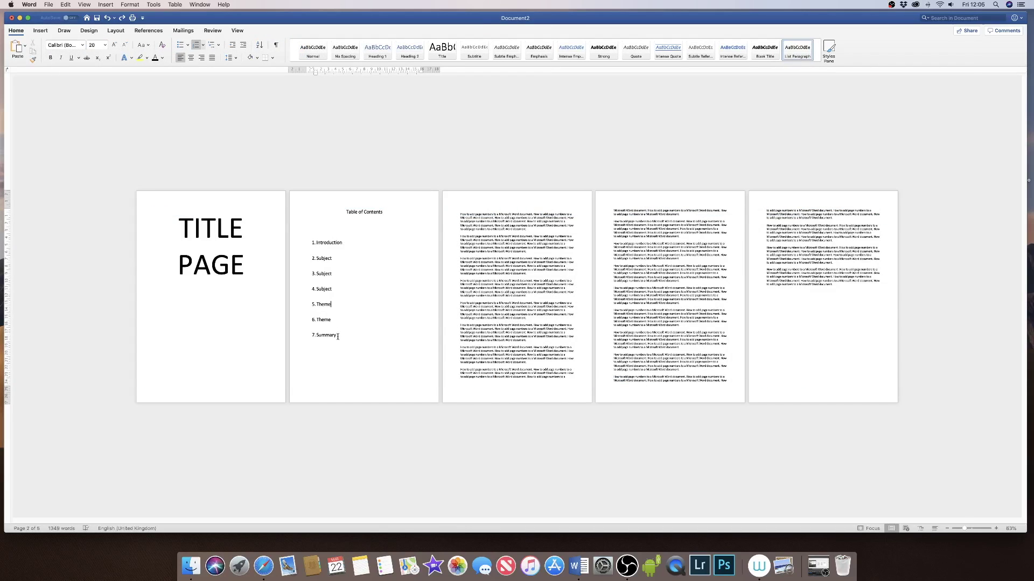
Delete the section break after Summary and add two blank paragraphs, with ¶ marks shown.
left_click(276, 45)
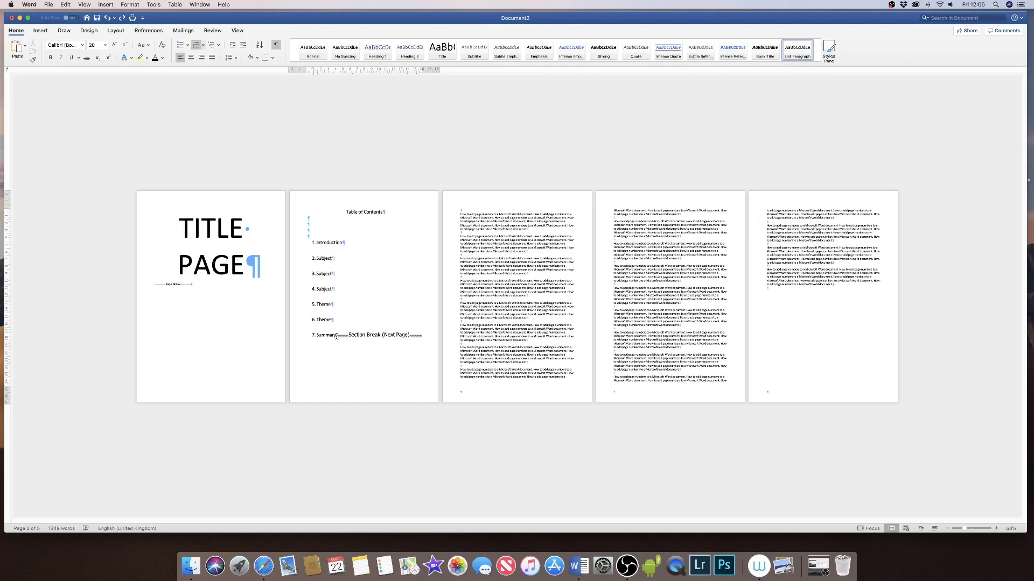
left_click(336, 336)
key("Delete")
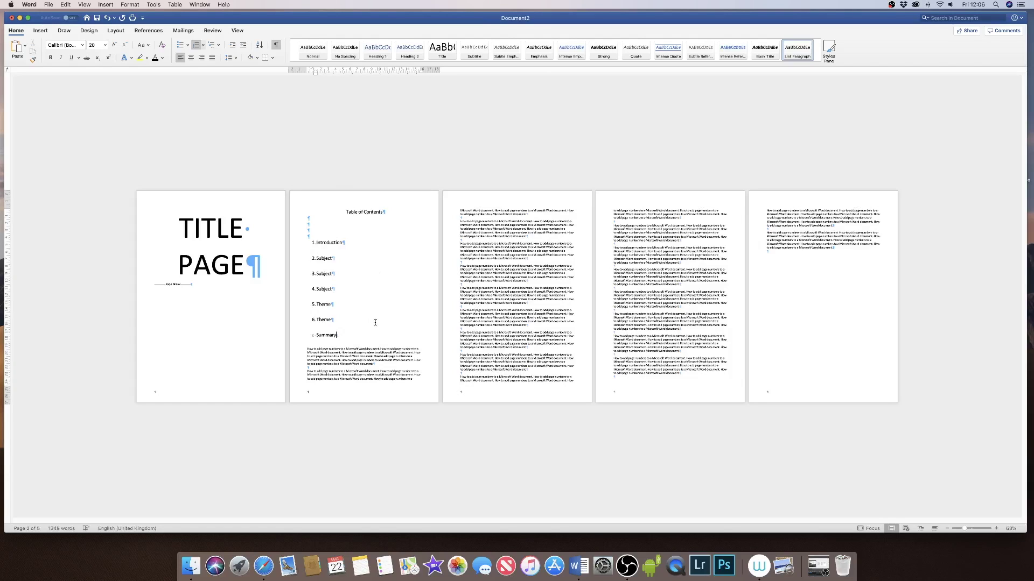
key("Return")
key("Return")
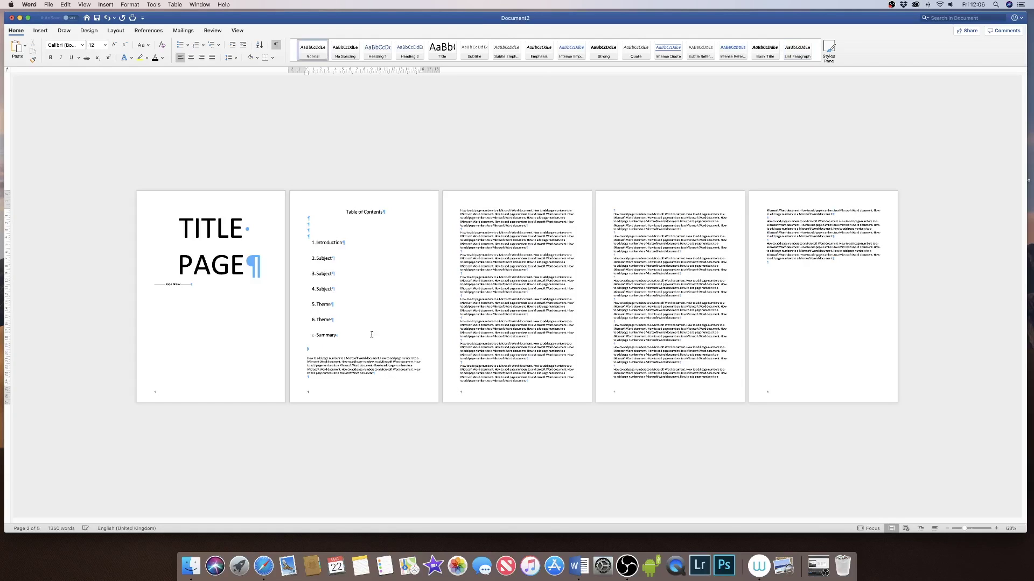
key("Return")
key("Return")
key("Return")
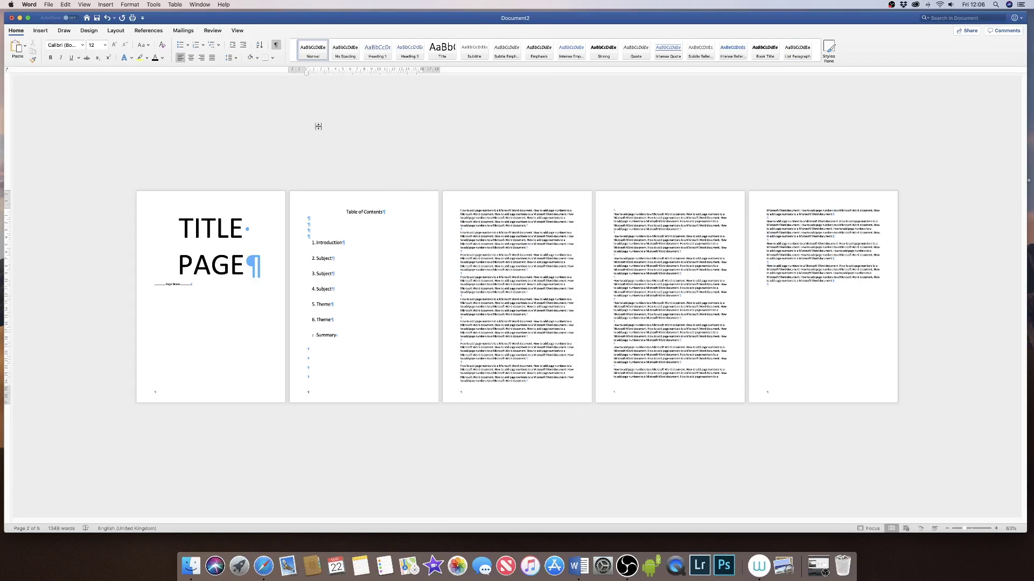
left_click(276, 45)
Insert a Next Page section break after page 3's text and show ¶ formatting marks.
left_click(536, 381)
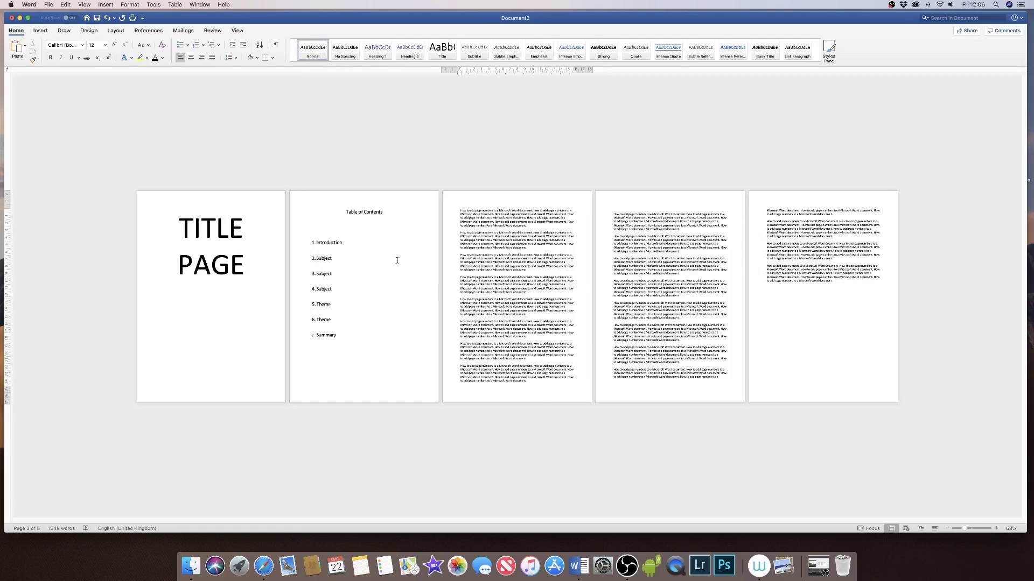
left_click(39, 33)
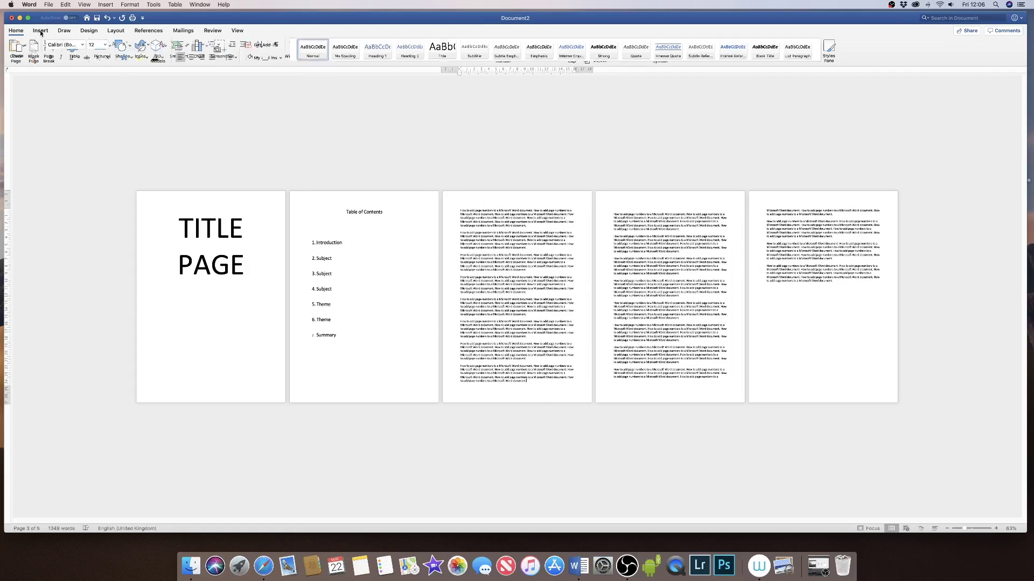
left_click(116, 31)
left_click(104, 48)
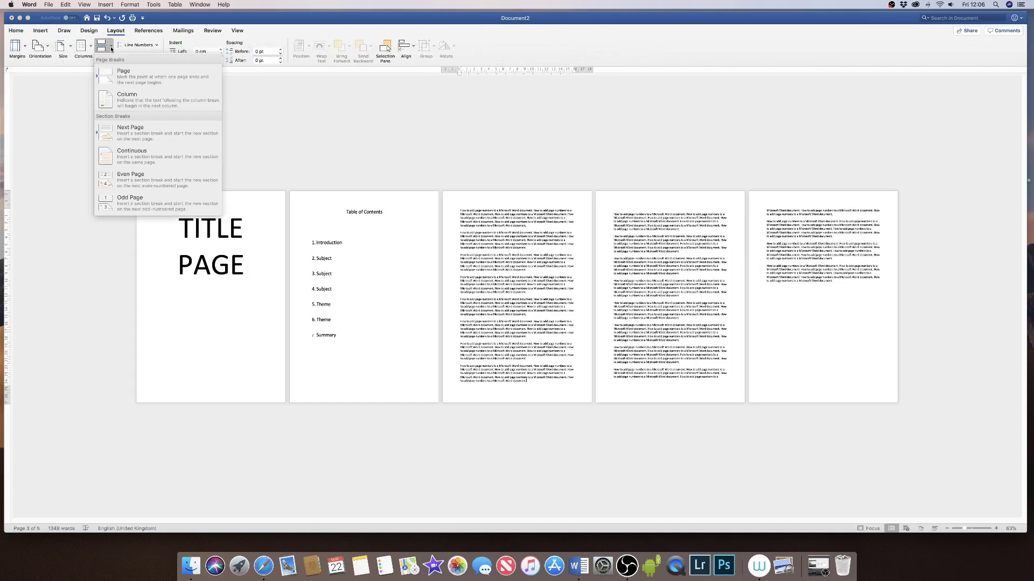
left_click(132, 136)
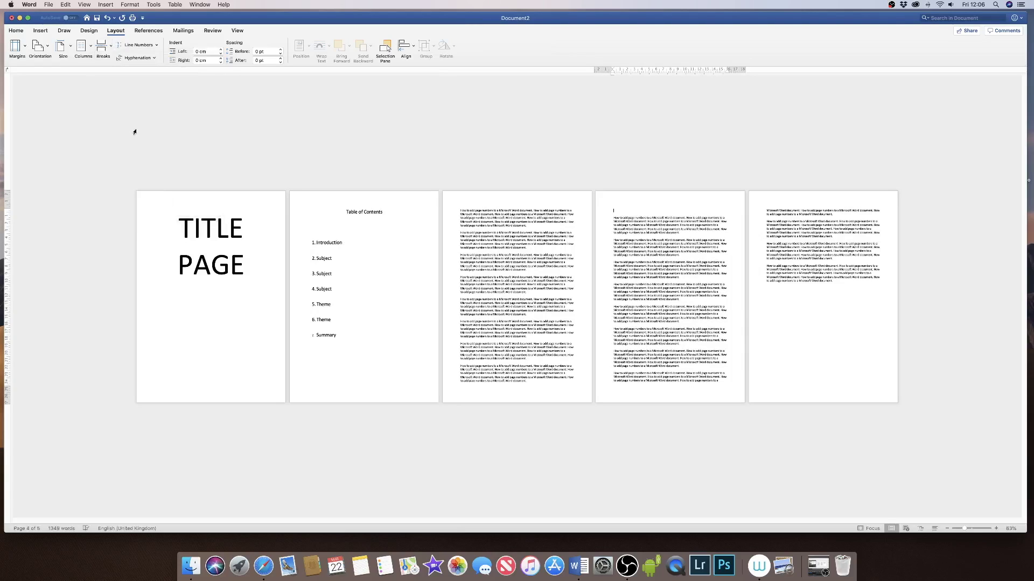
left_click(16, 31)
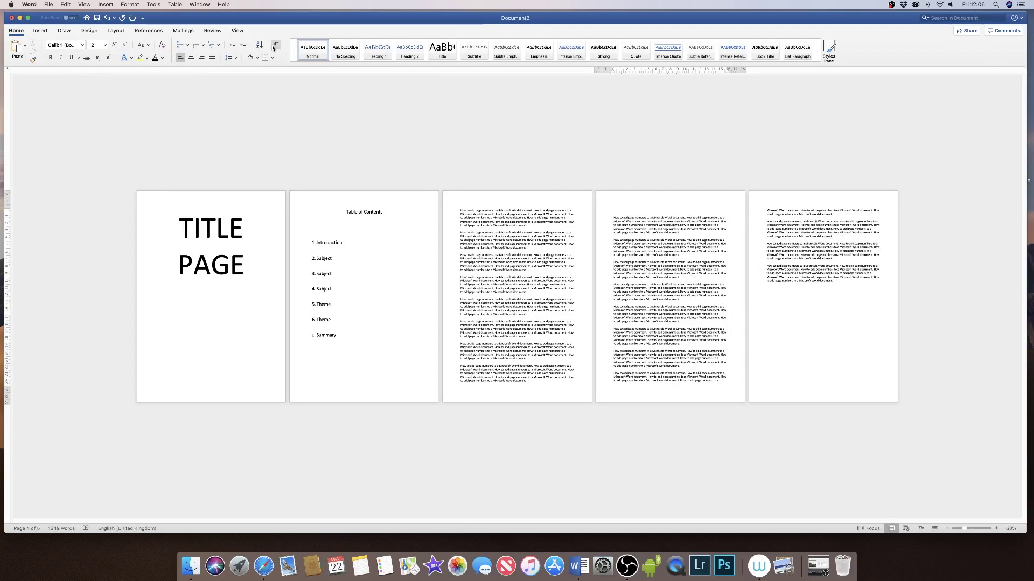
left_click(276, 46)
Open the fourth page's footer and unlink it from the previous section.
double_click(539, 401)
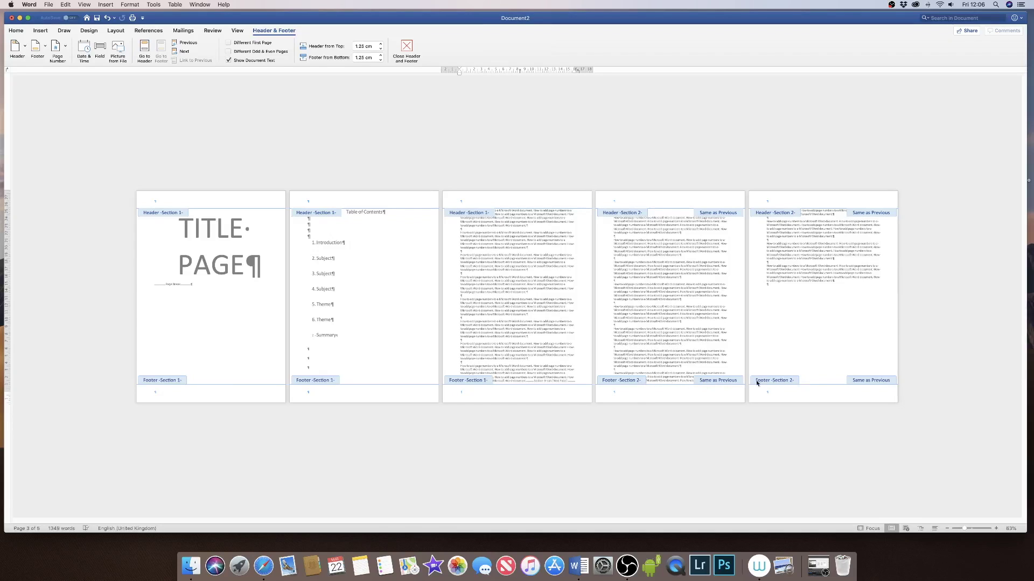
left_click(651, 394)
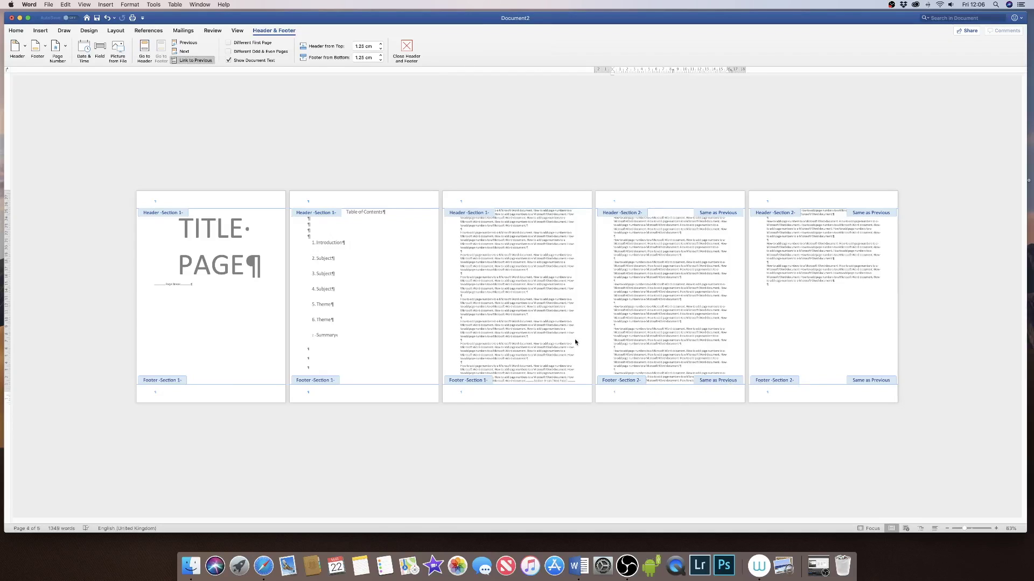
left_click(174, 62)
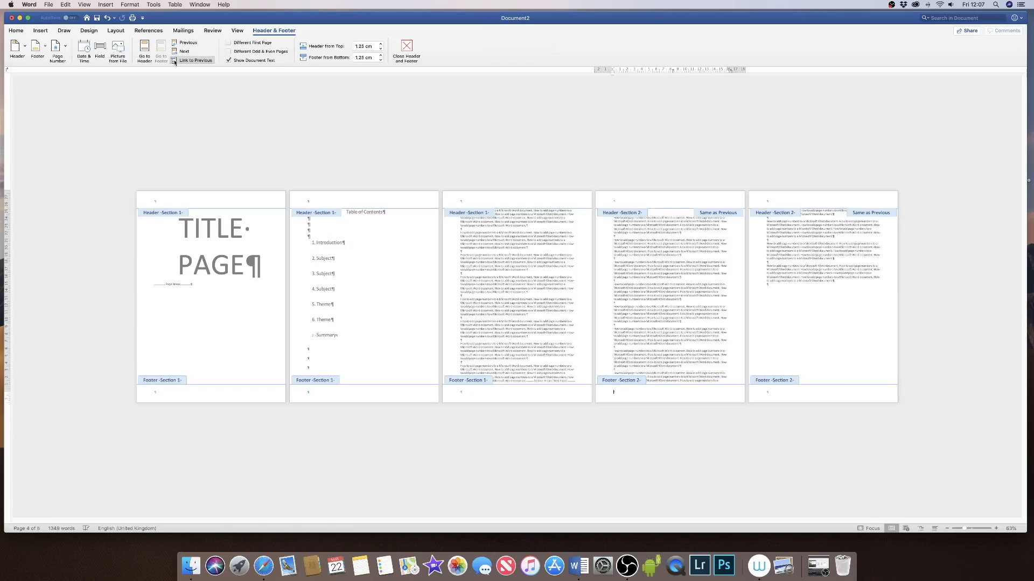
left_click(175, 62)
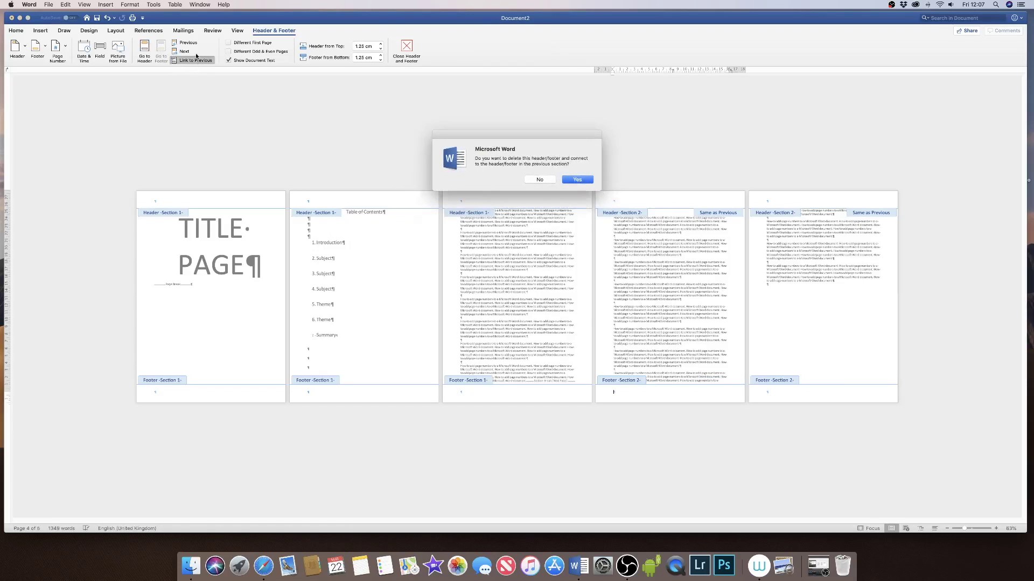
left_click(539, 179)
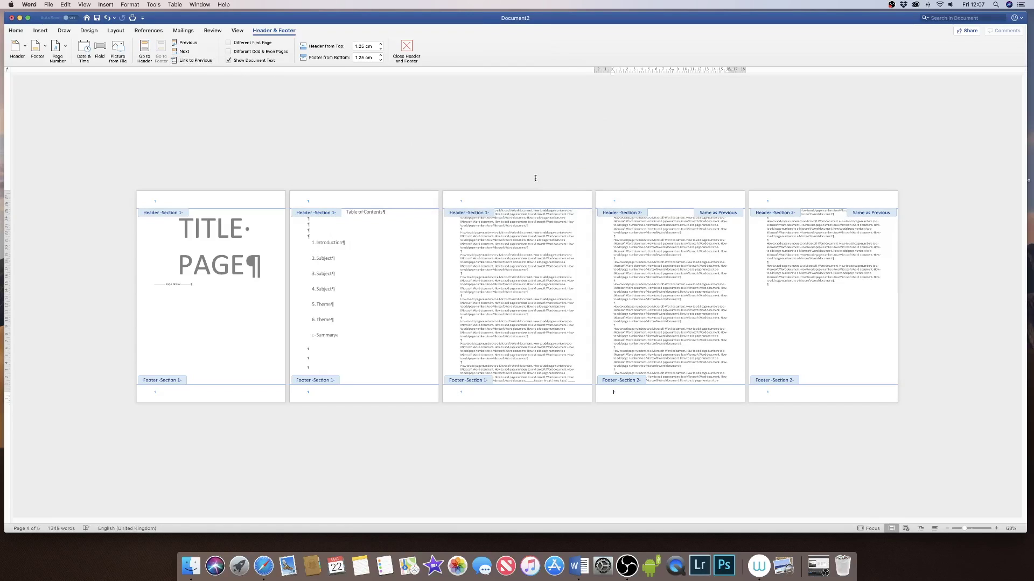
Insert centred footer page numbers starting at 1, then close footer editing.
left_click(58, 48)
left_click(81, 60)
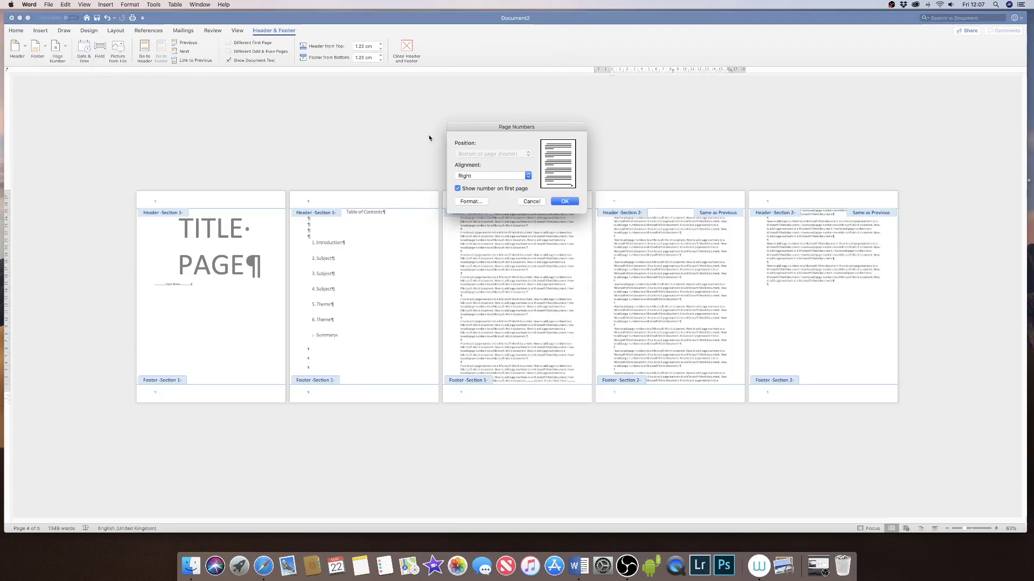
left_click(514, 176)
left_click(474, 170)
left_click(470, 201)
type("0")
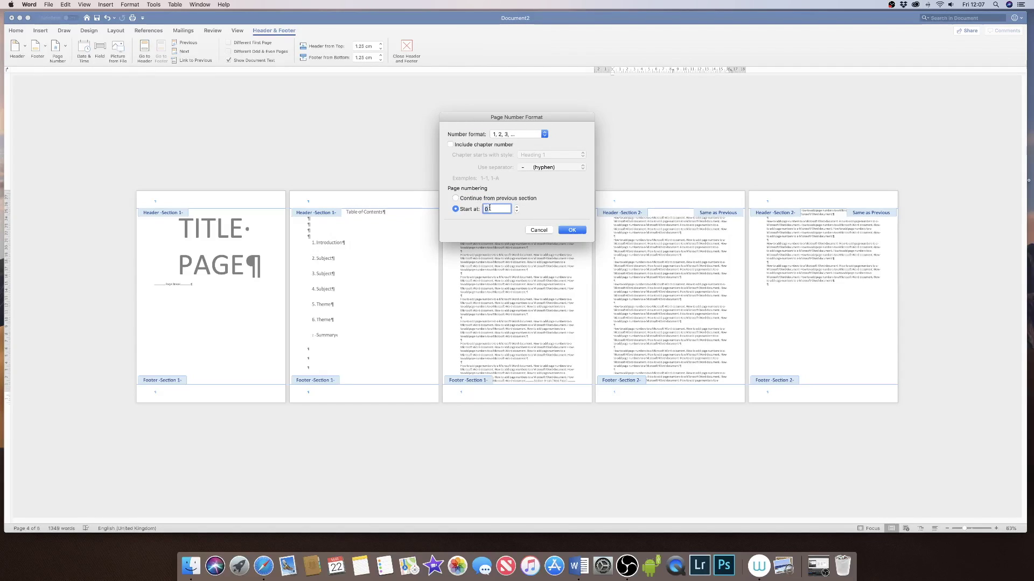
key("BackSpace")
type("1")
left_click(573, 231)
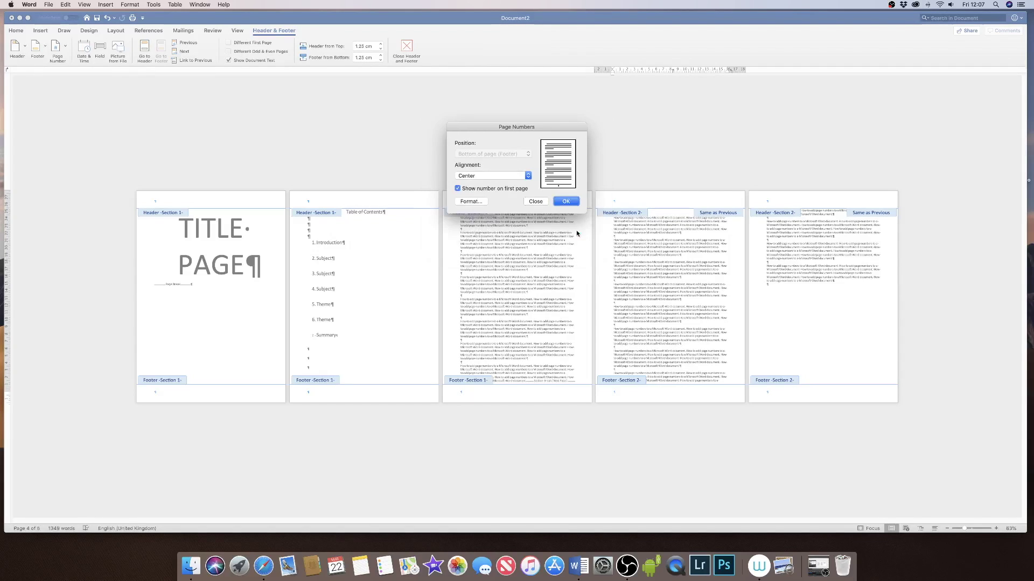
left_click(566, 202)
double_click(651, 311)
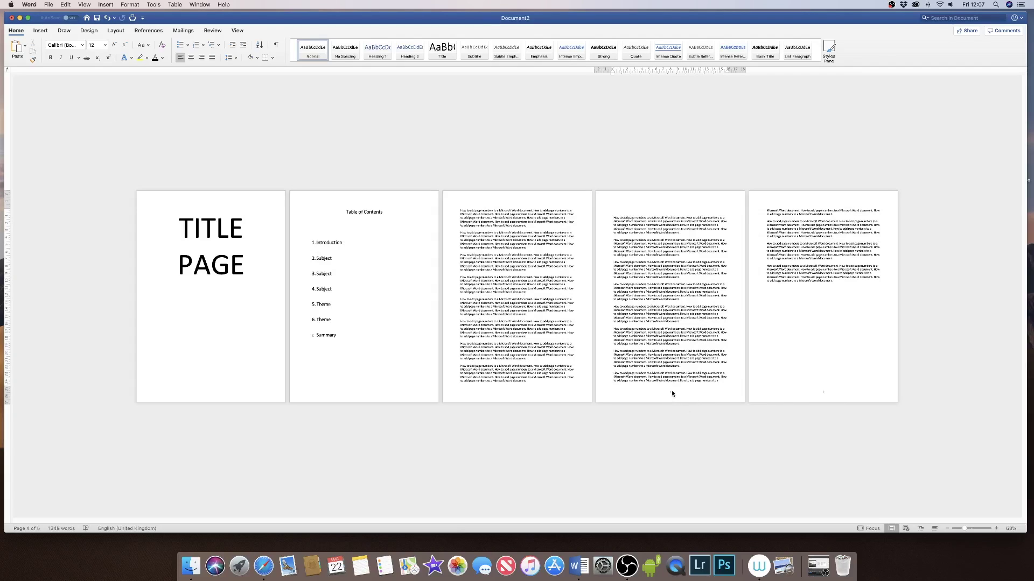
Change the footer page number 1 to the Alpenstube font.
scroll(965, 531, "up", 10)
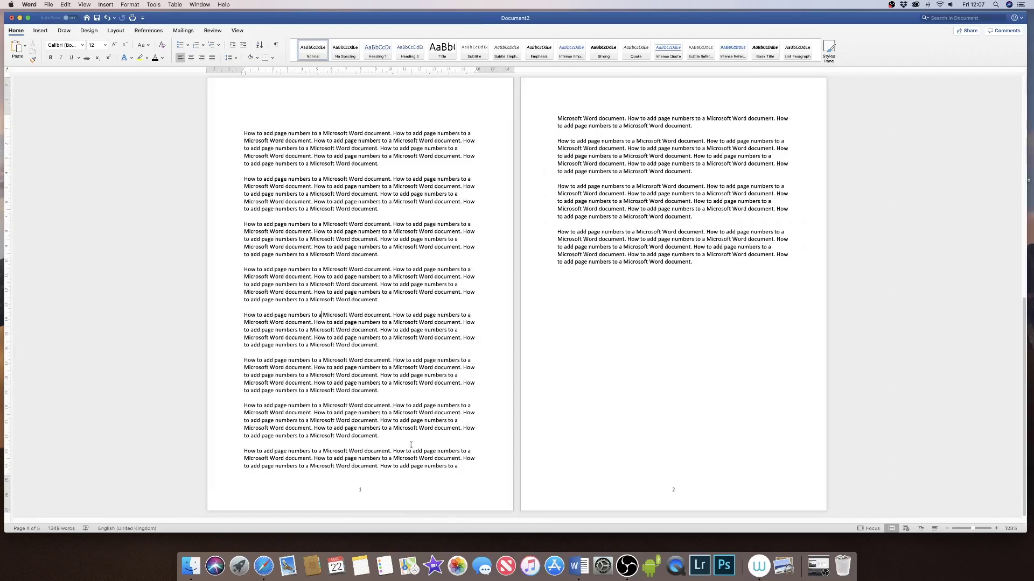
double_click(370, 491)
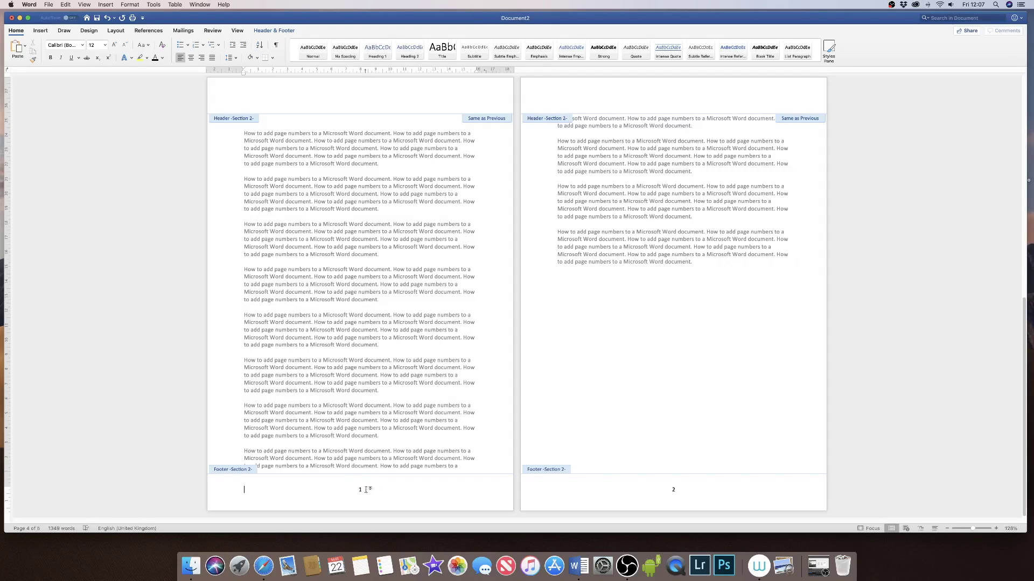
left_click(360, 489)
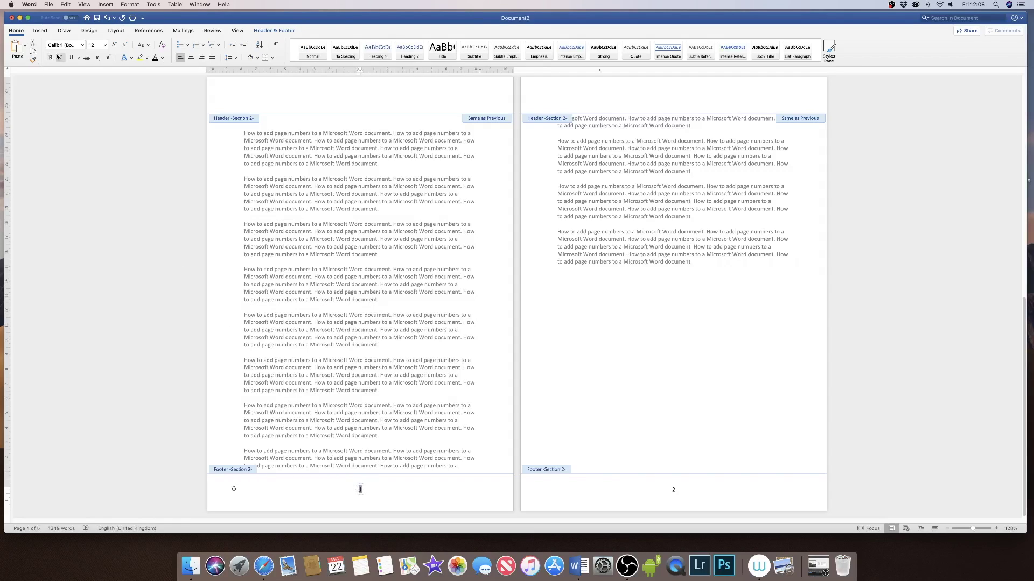
left_click(83, 48)
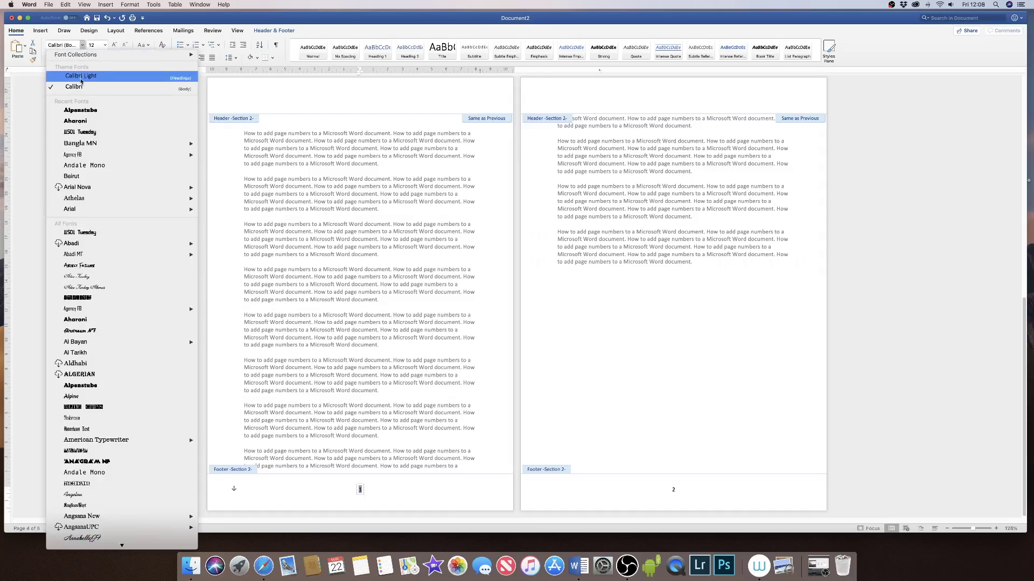
left_click(81, 110)
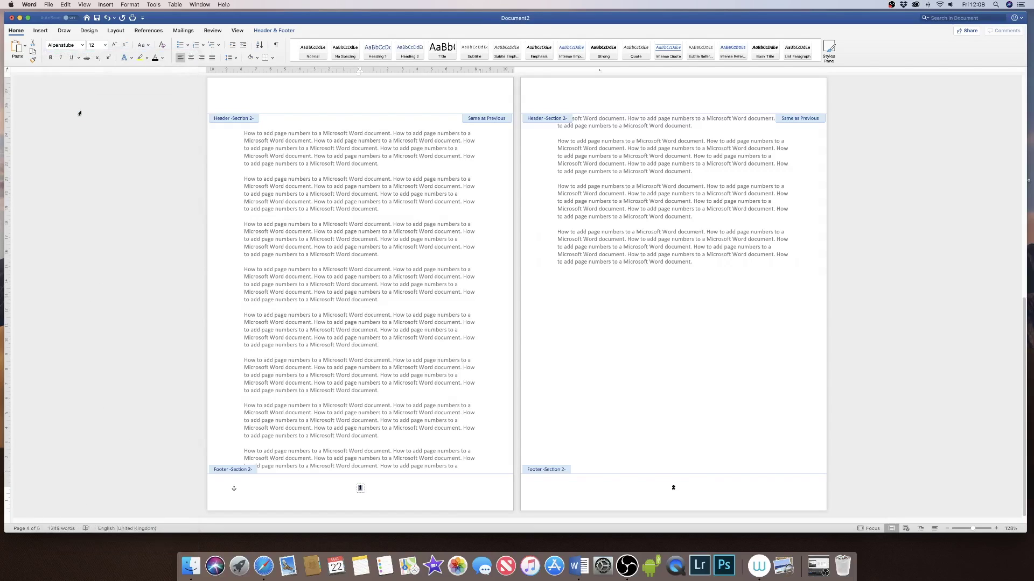
left_click(405, 490)
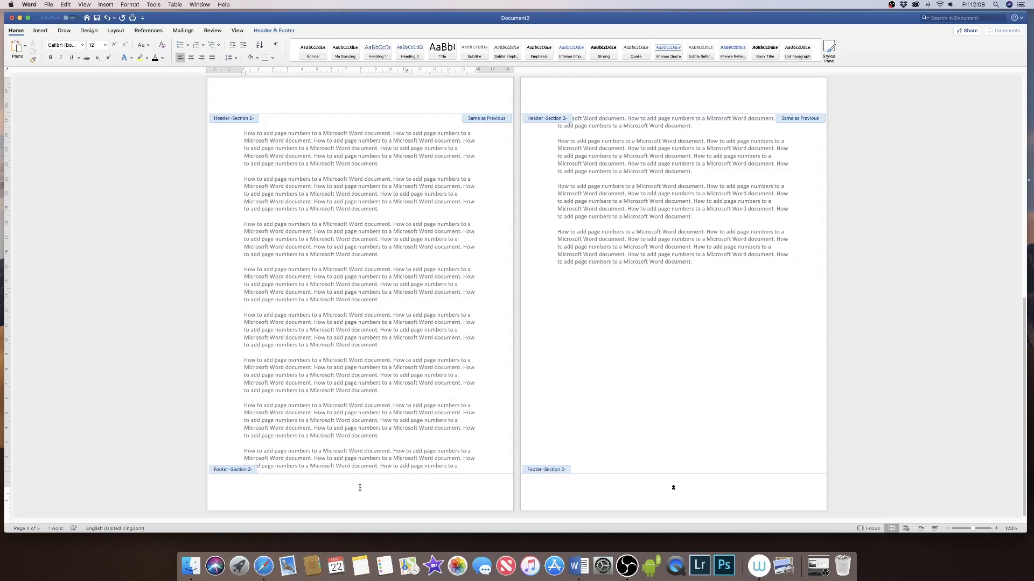
Grow the selected footer page number to 36 pt, then zoom out to show all five pages.
key("Home")
left_click(357, 488)
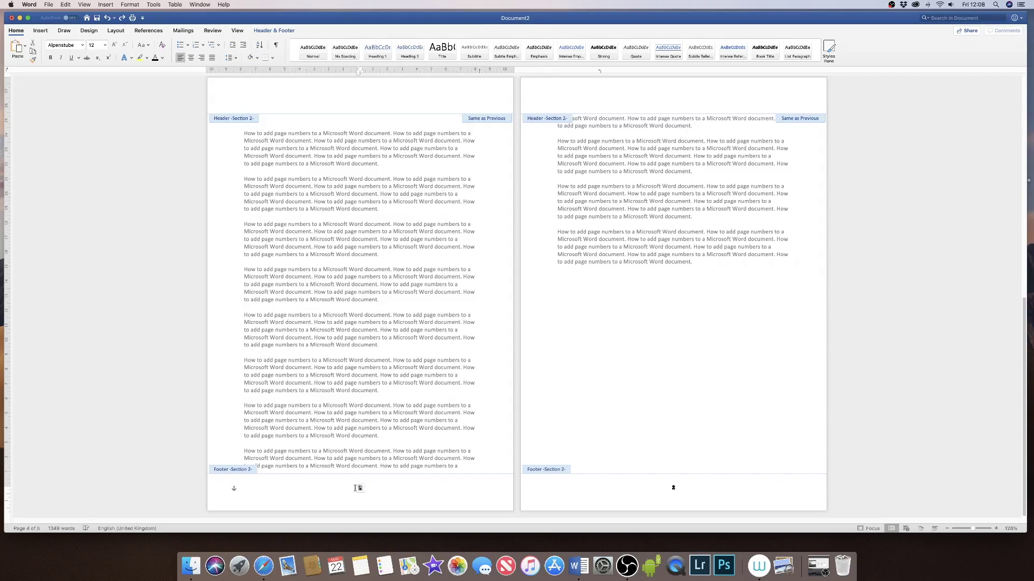
left_click(106, 45)
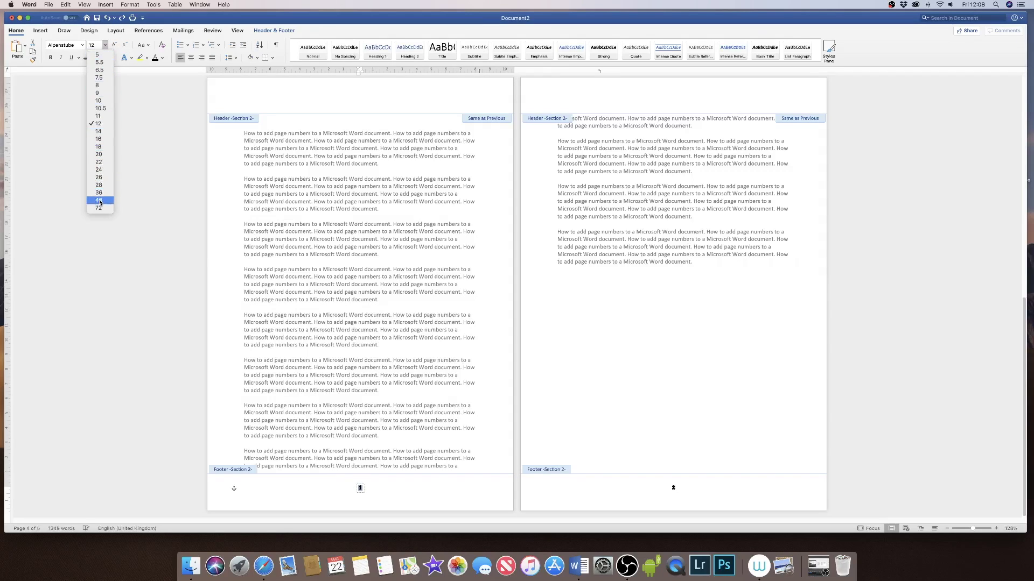
left_click(105, 47)
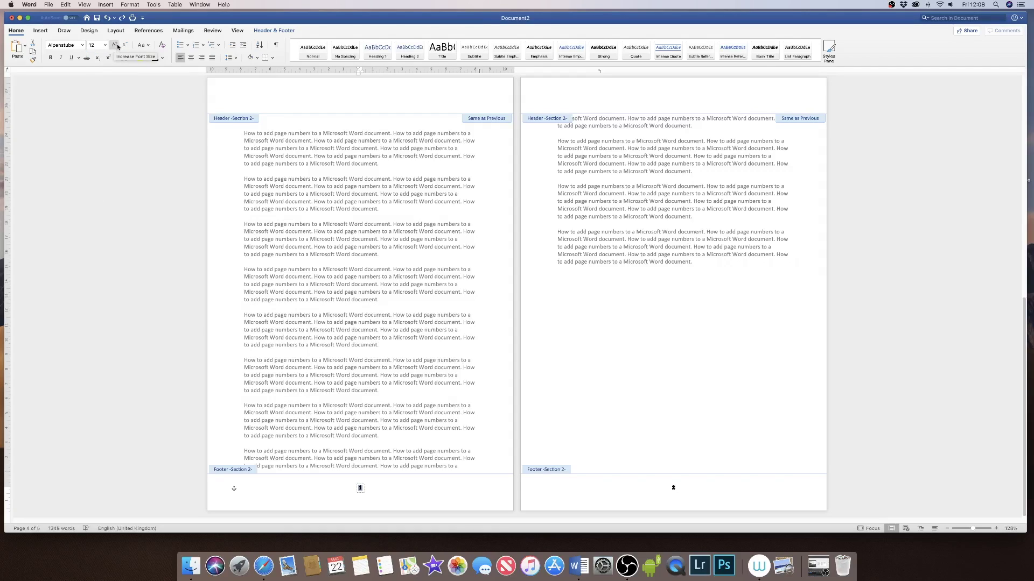
left_click(115, 45)
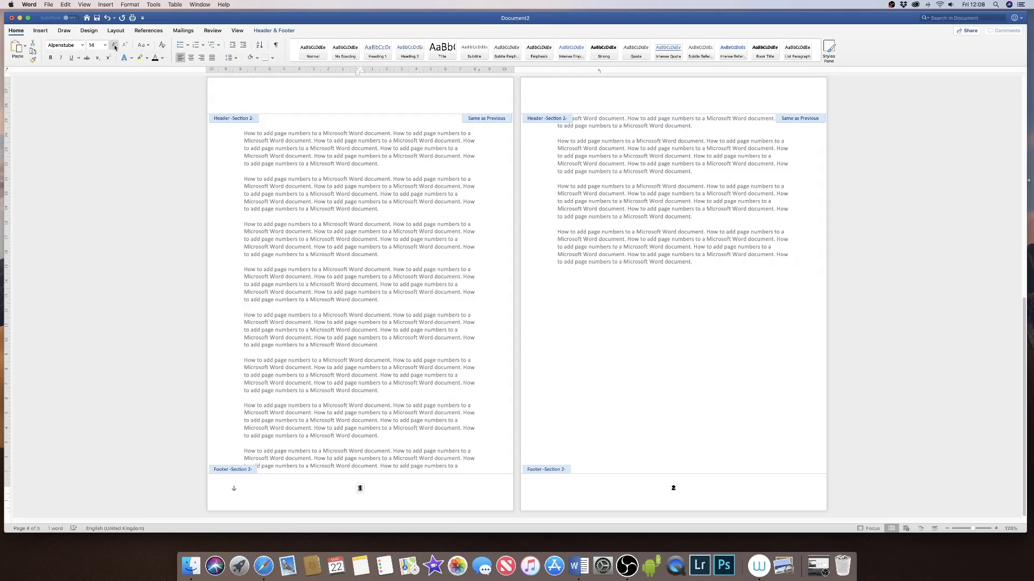
left_click(115, 45)
left_click(114, 45)
left_click(113, 46)
left_click(113, 46)
left_click(113, 45)
left_click(113, 46)
left_click(113, 46)
left_click(113, 46)
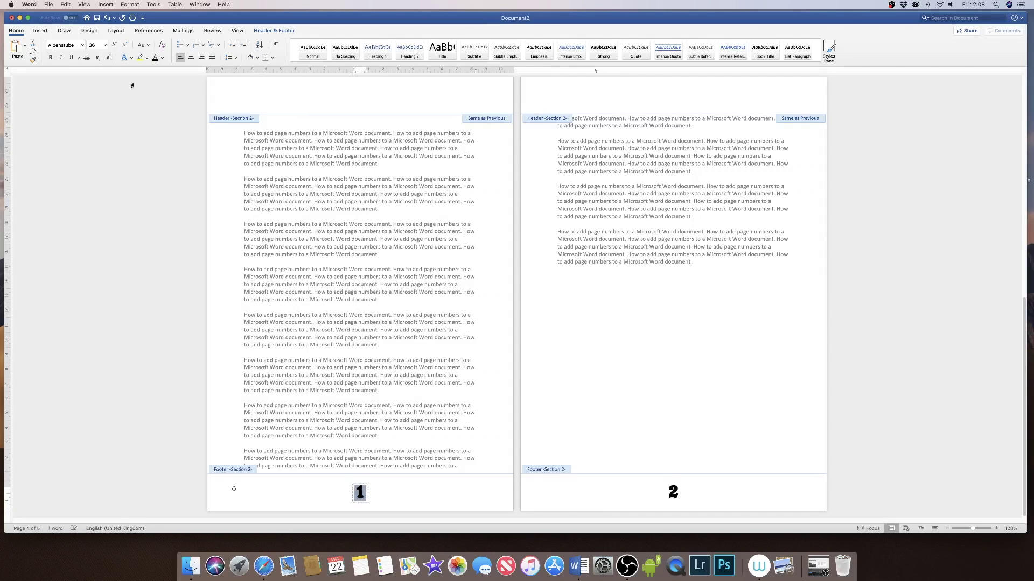
left_click(410, 490)
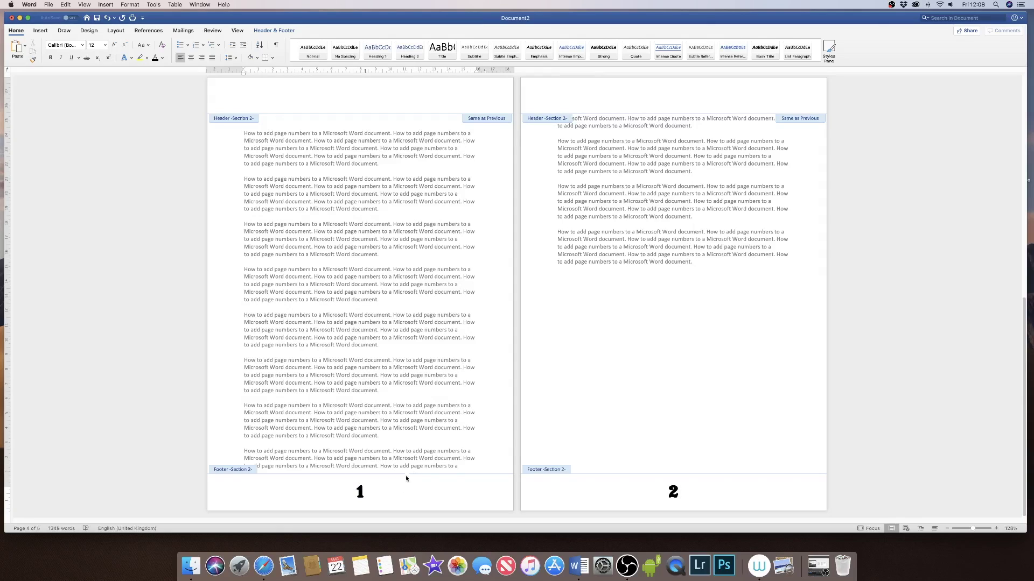
left_click_drag(973, 530, 963, 533)
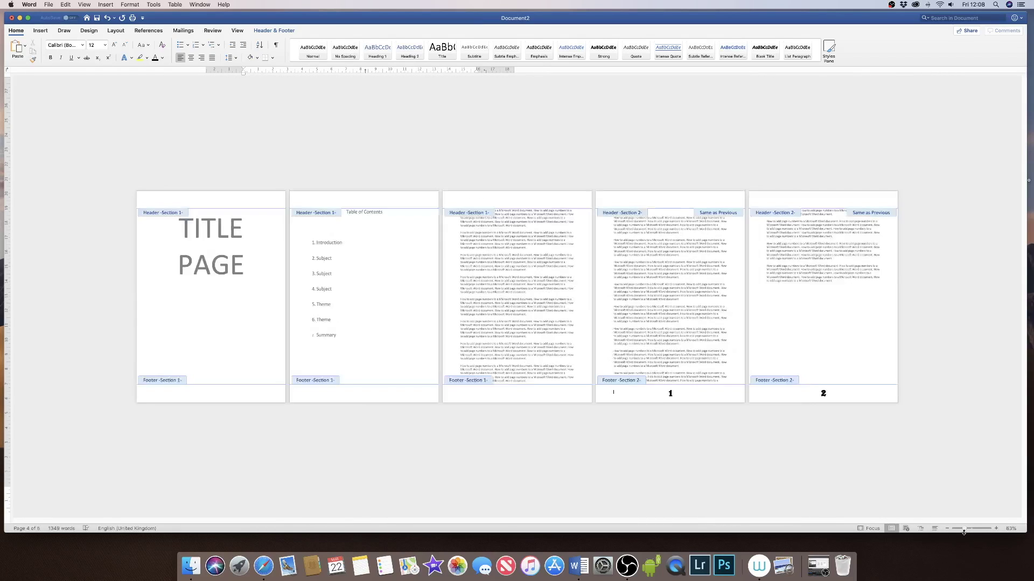
Close Header & Footer view, leaving large page numbers 1 and 2 on pages 4–5.
double_click(704, 334)
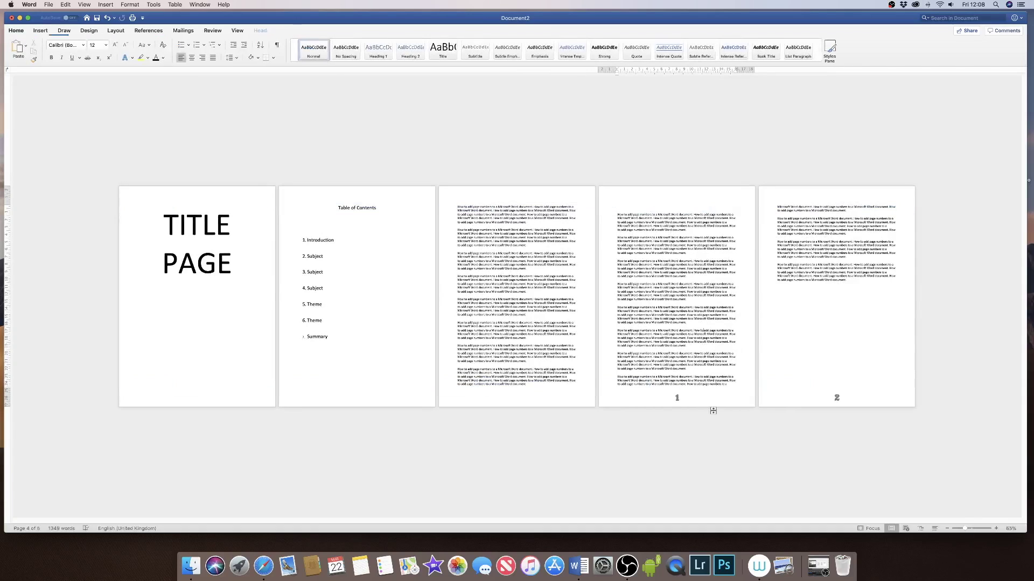